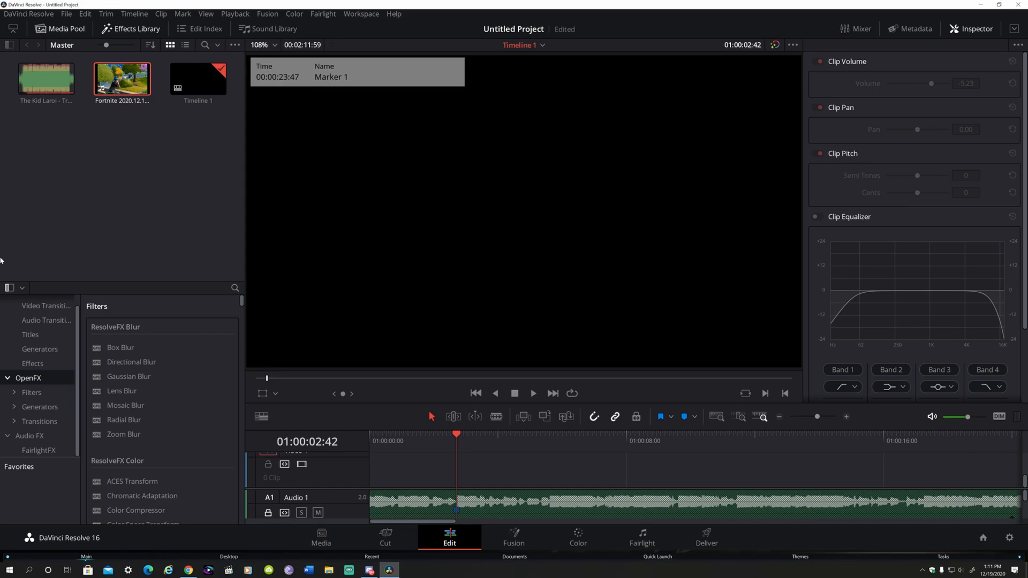
Step: Check the project's master settings for timeline resolution and frame rate without changing them
click(66, 14)
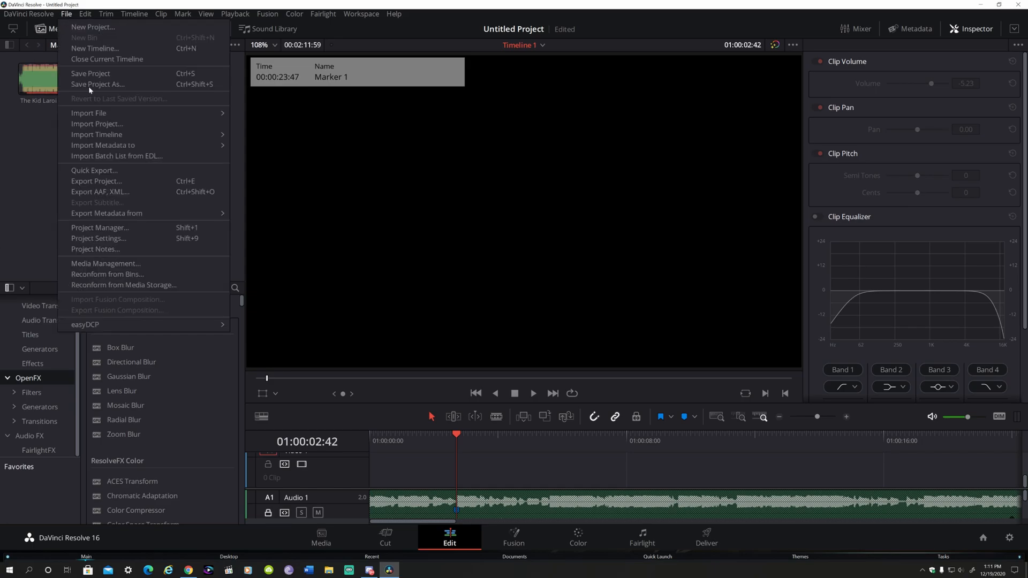
click(163, 238)
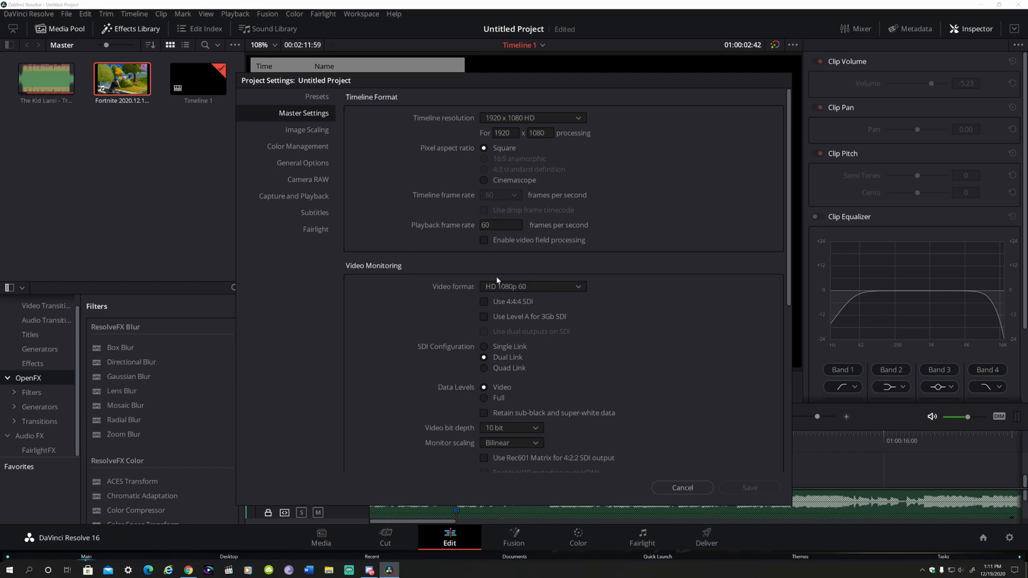
click(702, 487)
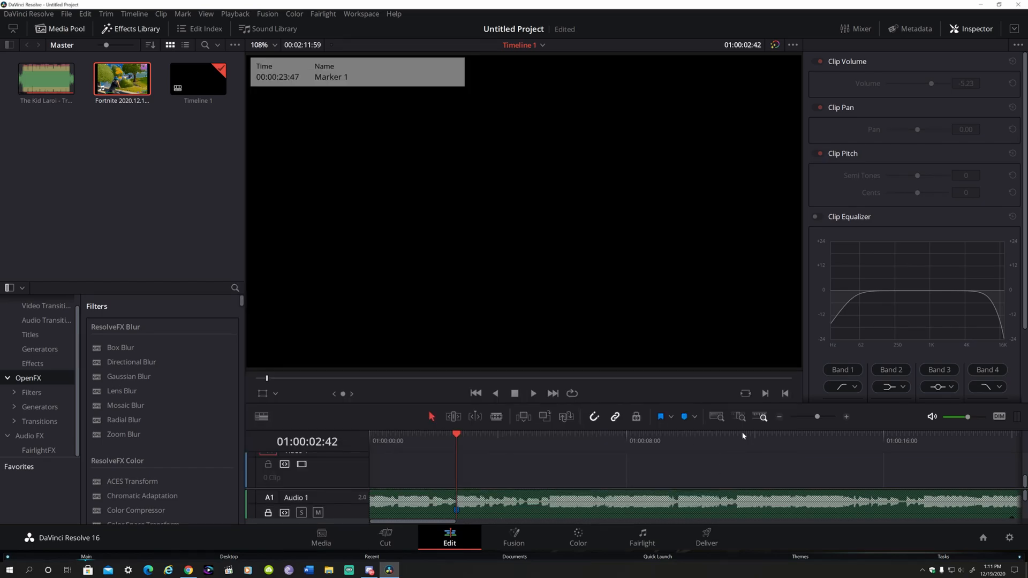
Step: Place the Fortnite clip on the video track above the music and set its Scaling to Stretch
click(821, 425)
click(821, 418)
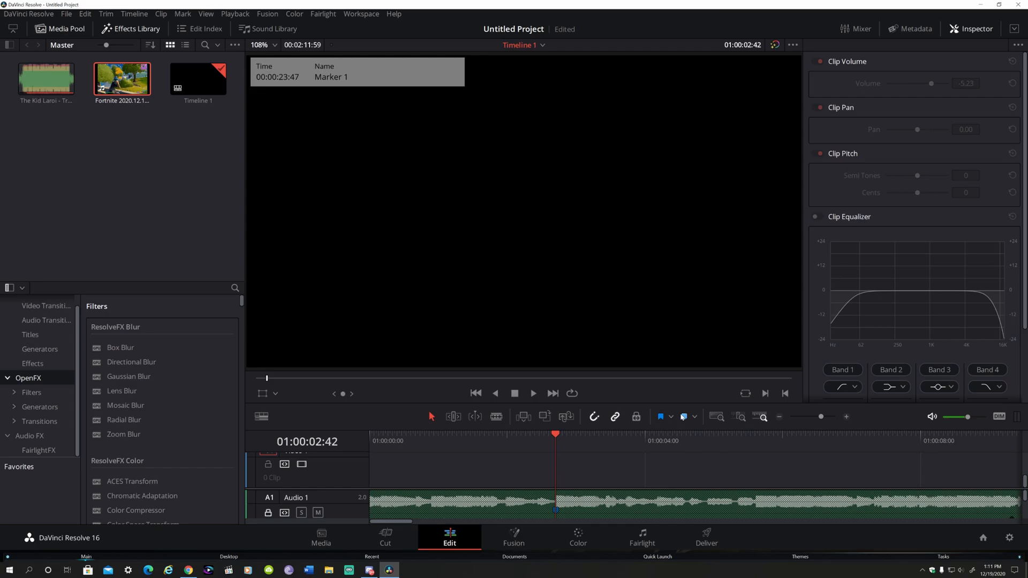
drag(150, 220, 455, 470)
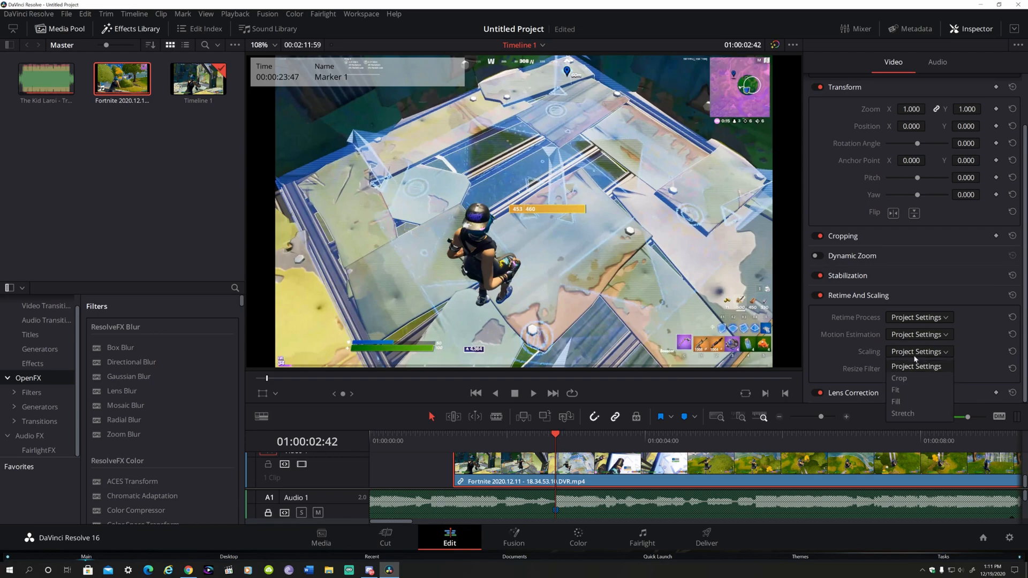
click(903, 414)
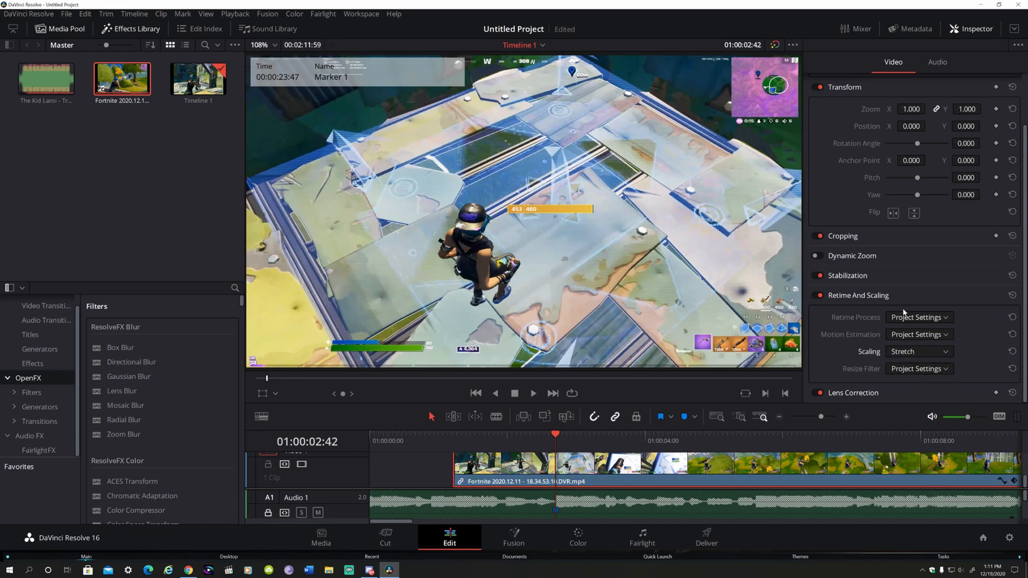
Step: Trim the start of the Fortnite clip and move the clip to the beginning of the timeline
drag(821, 417, 814, 423)
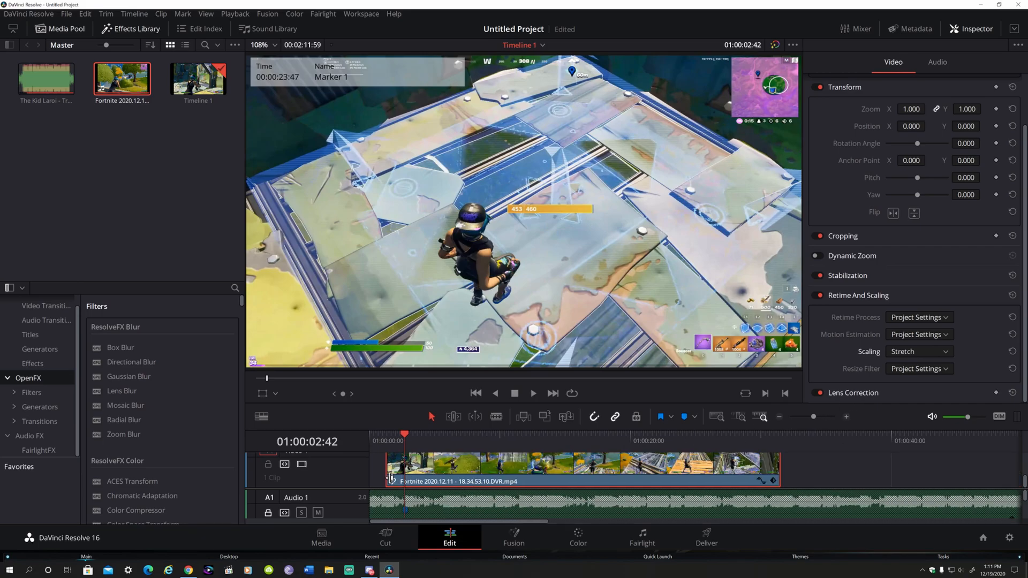
mouse_move(389, 478)
mouse_down()
mouse_move(745, 494)
mouse_move(423, 472)
mouse_up()
drag(813, 417, 823, 416)
drag(696, 470, 307, 474)
Step: Play the Fortnite clip and trim its end to about 01:00:04:19
mouse_move(817, 421)
mouse_down()
mouse_move(805, 420)
mouse_move(815, 423)
mouse_up()
key(space)
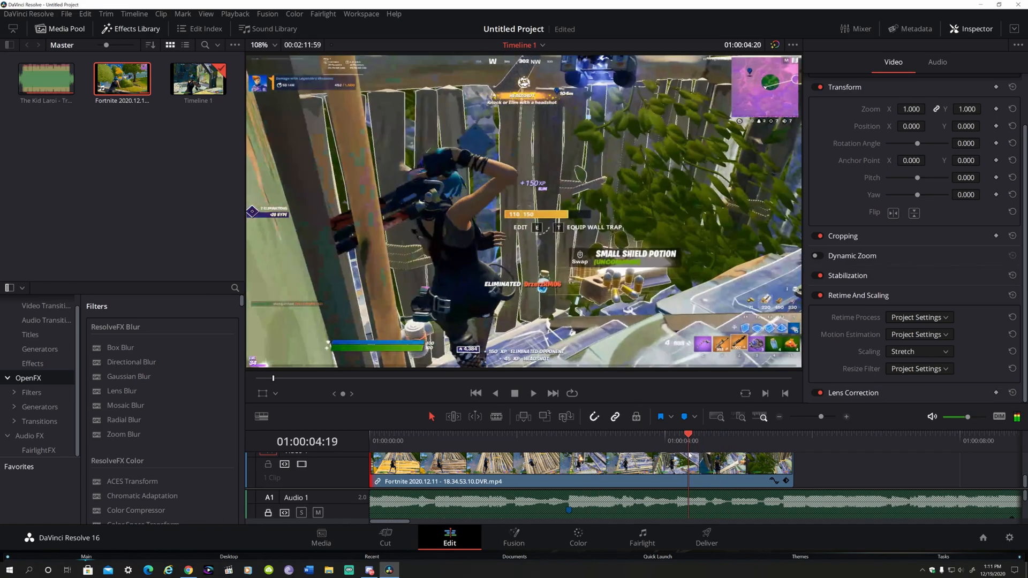
drag(788, 464, 687, 464)
Step: Unlink the Fortnite clip from its audio and show the video clip's retime controls
click(574, 472)
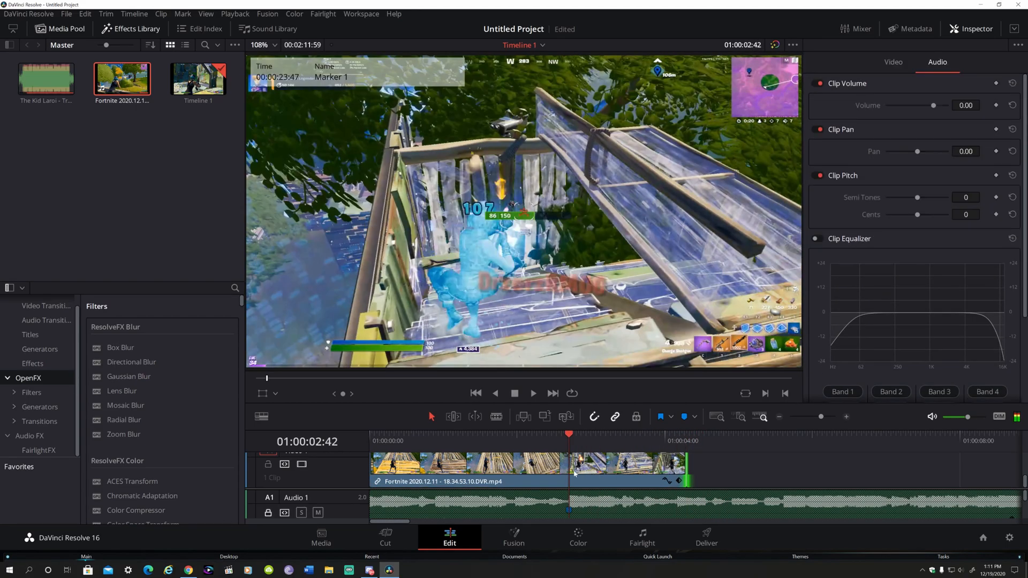
right_click(575, 474)
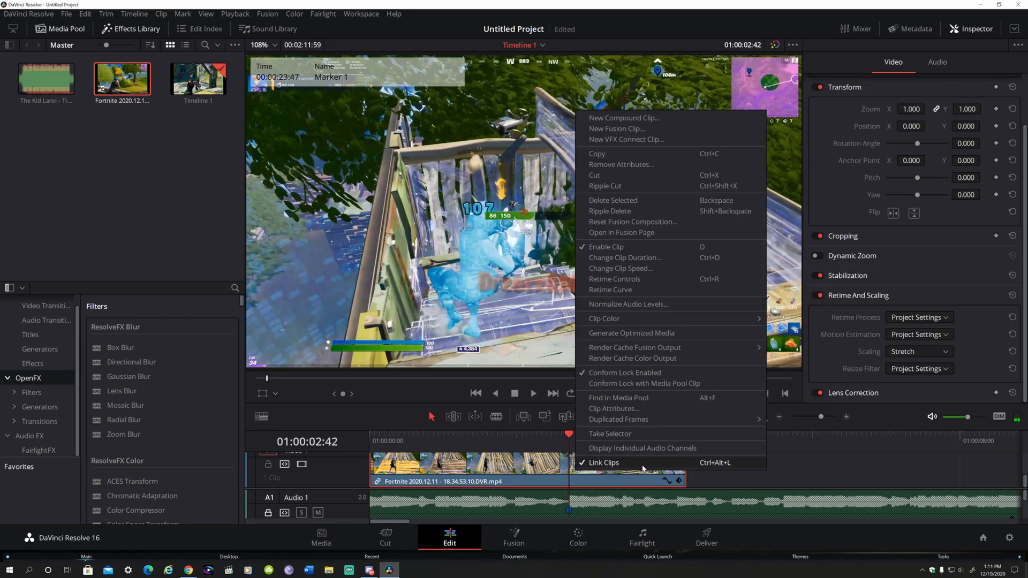
click(613, 462)
right_click(633, 473)
click(674, 289)
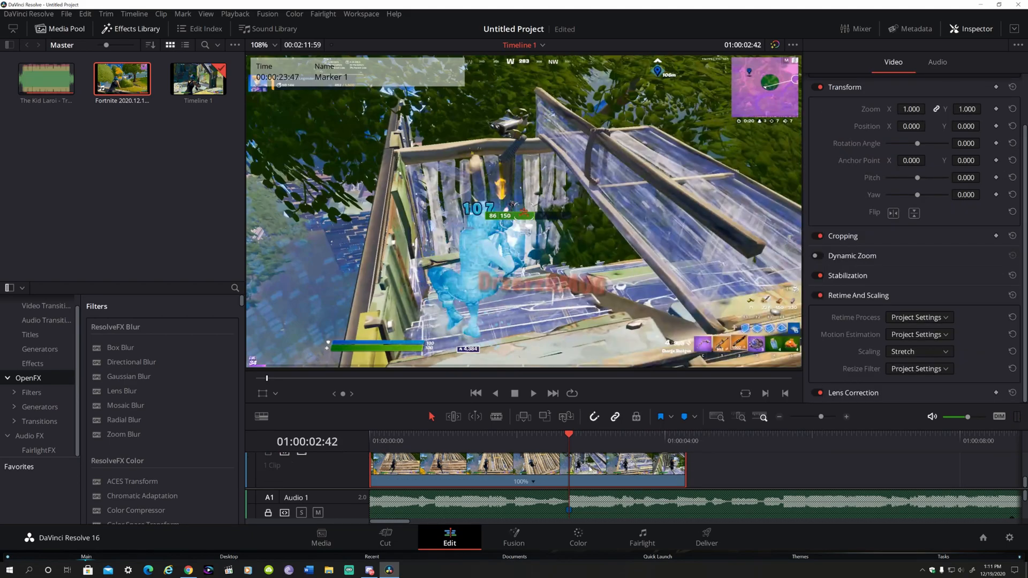
Step: Add speed points to the Fortnite clip at the 01:00:02:42 beat marker and at 01:00:02:11
right_click(534, 483)
click(571, 454)
click(823, 420)
drag(657, 443, 598, 431)
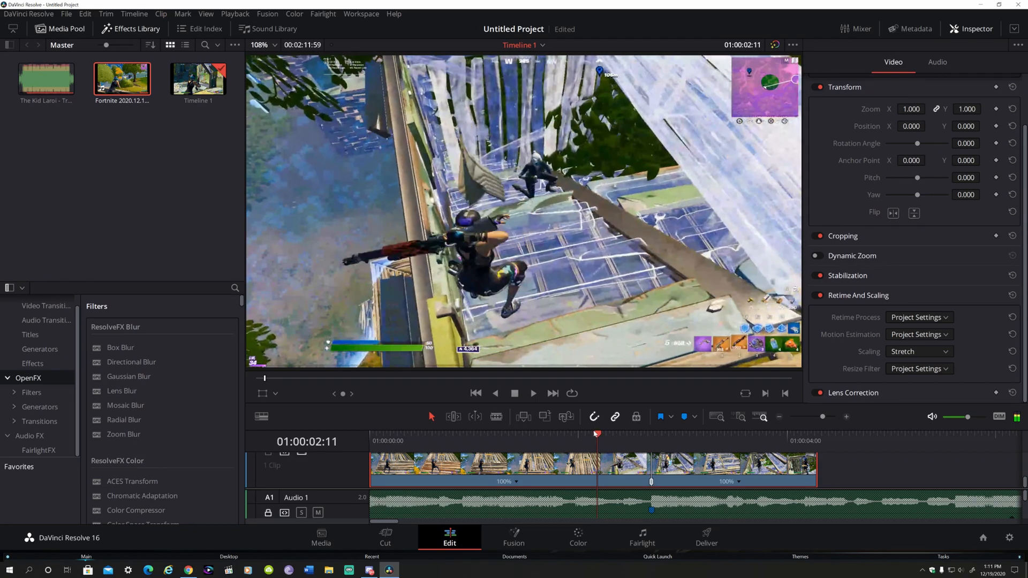
click(516, 481)
click(540, 487)
Step: Add two more speed points to the clip, at 01:00:02:27 and 01:00:03:31
key(space)
click(629, 482)
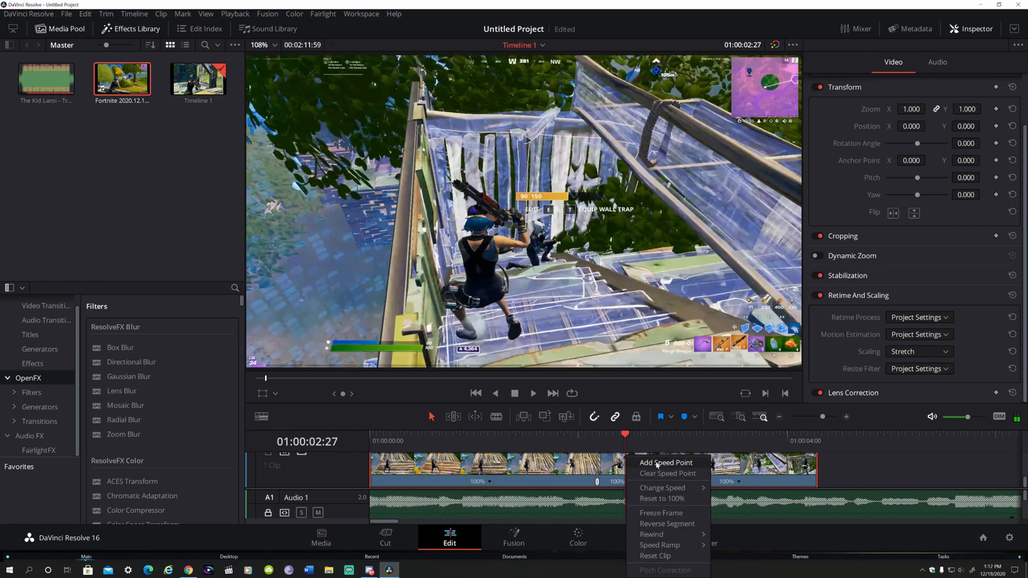
click(651, 462)
key(space)
key(space)
click(739, 481)
click(760, 463)
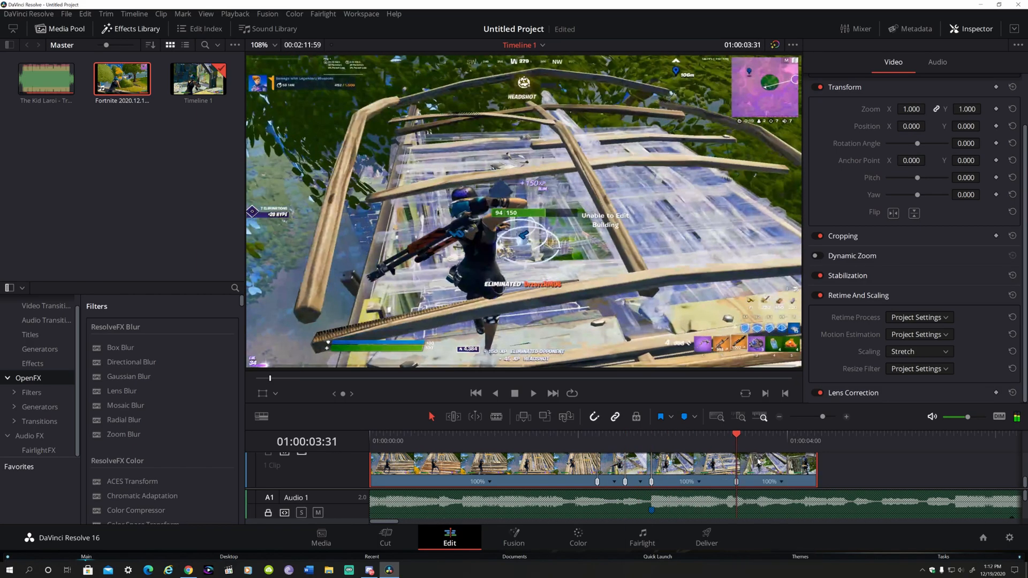
Step: Set the speed of the segment between the 01:00:02:11 and 01:00:02:27 speed points to 50%
key(j)
key(k)
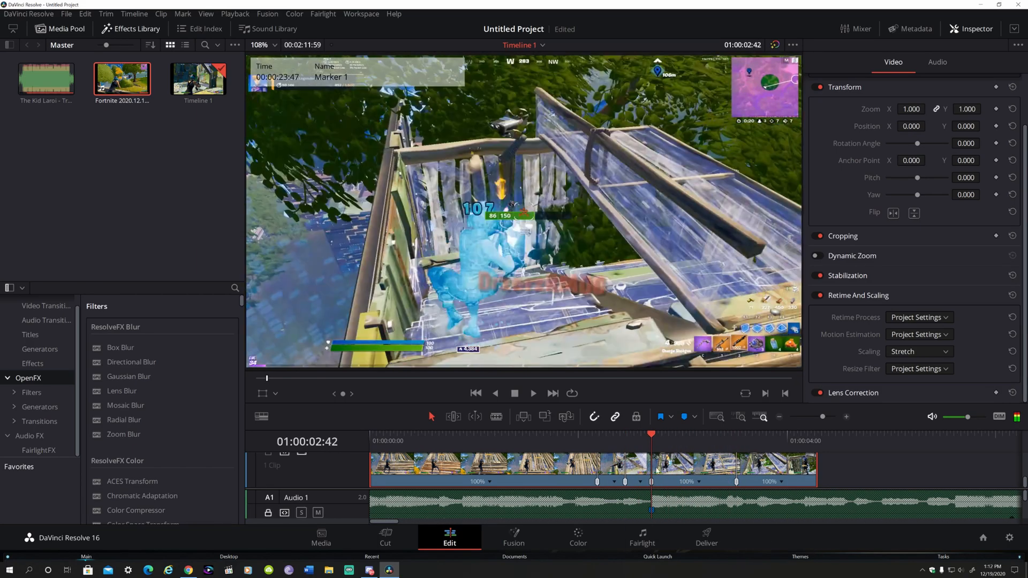
click(826, 416)
click(628, 481)
mouse_move(643, 488)
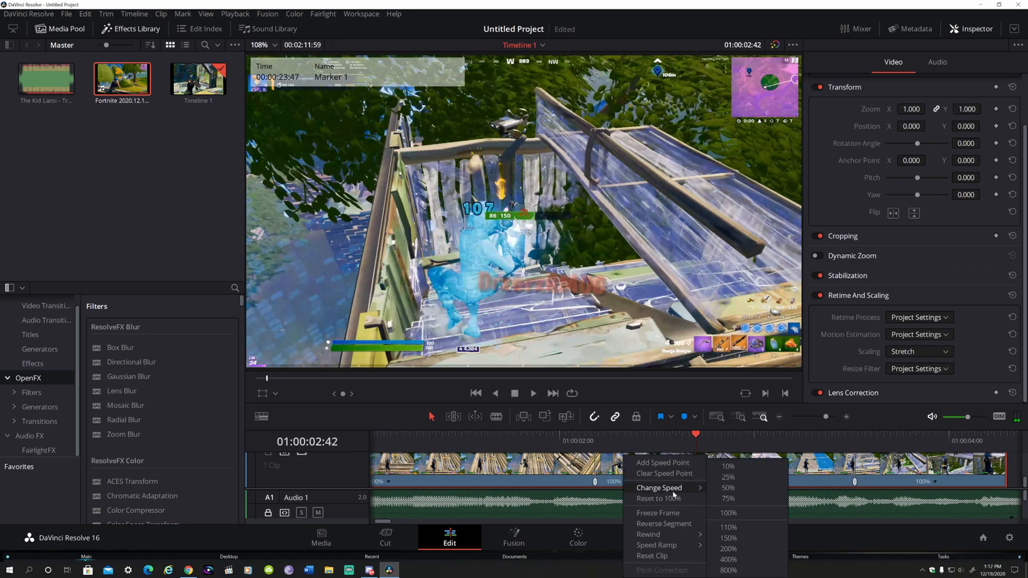
click(749, 488)
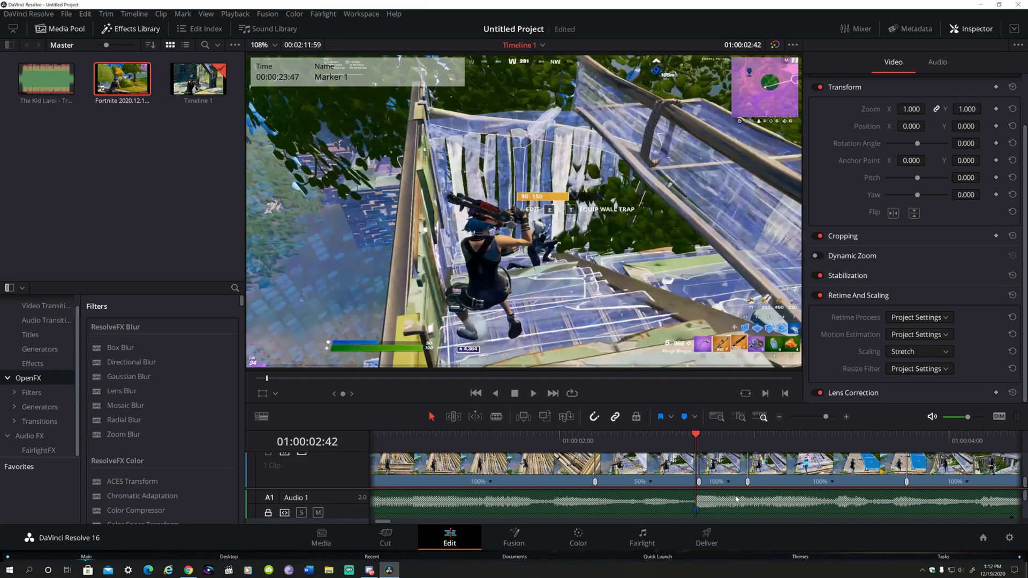
Step: Change the next short segment's speed to 200% and the segment after it to 50%
click(729, 486)
mouse_move(763, 489)
click(877, 548)
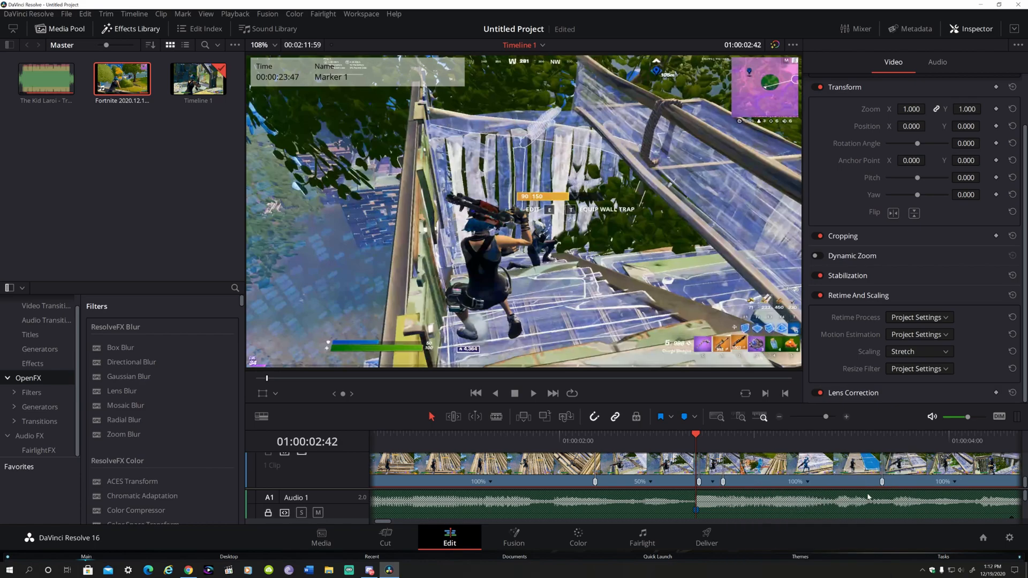
click(808, 481)
mouse_move(825, 487)
click(902, 489)
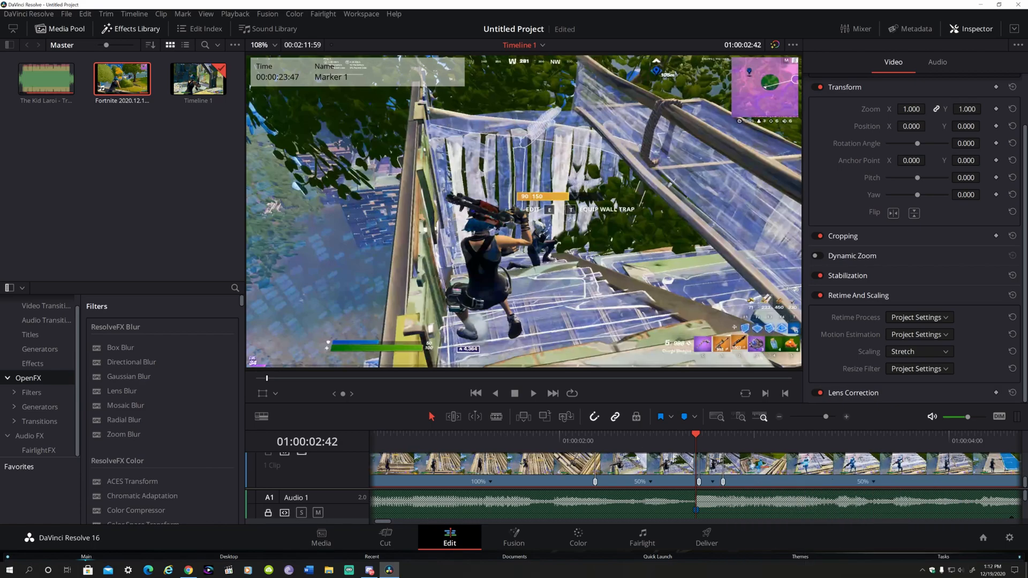
Step: Shift the speed points so the 200% segment ends at the beat marker and the second 50% segment is shorter
drag(699, 482, 665, 485)
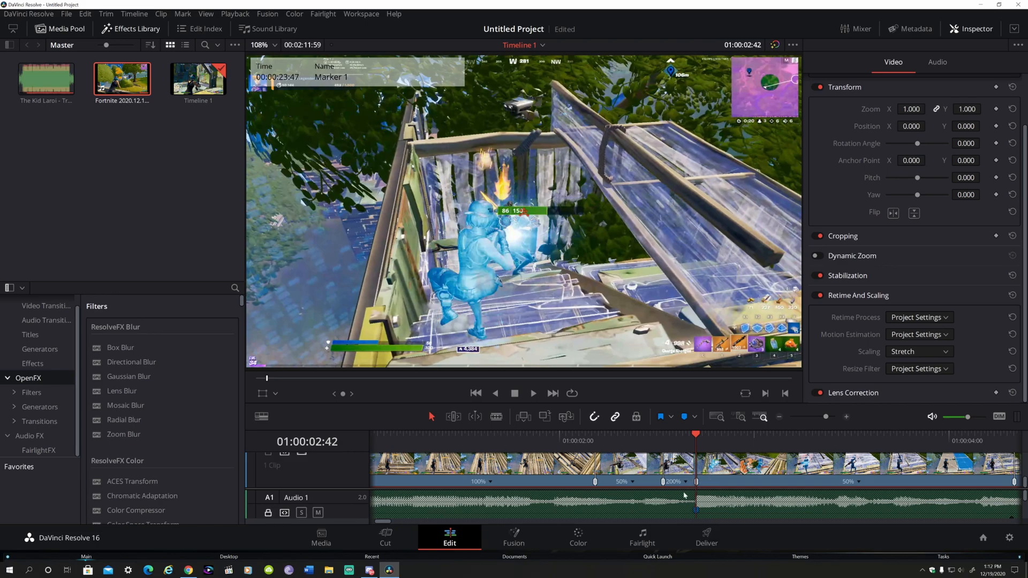
click(662, 482)
drag(827, 417, 825, 417)
drag(921, 484, 865, 491)
drag(825, 417, 824, 421)
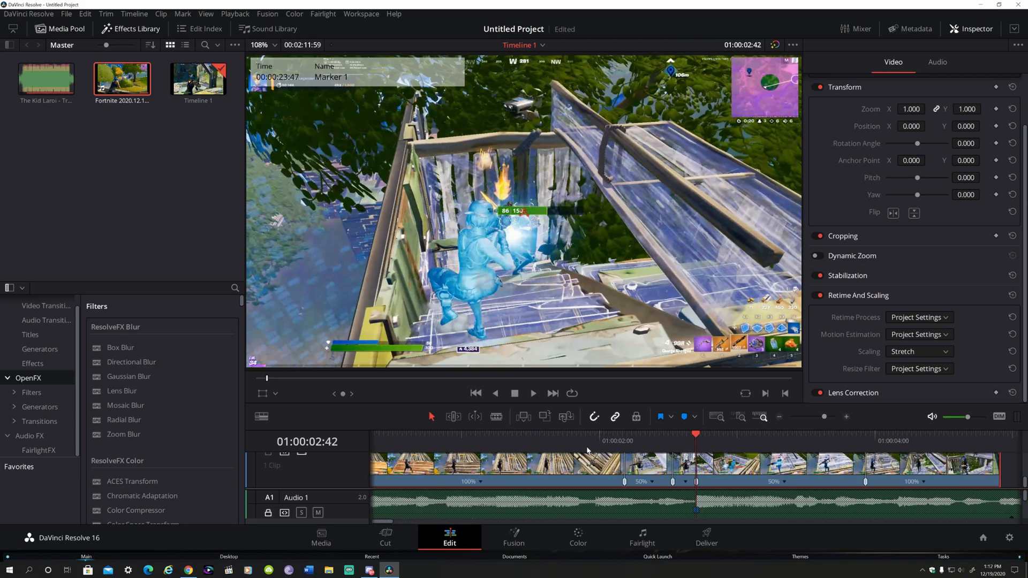
Step: Split the Fortnite clip at 01:00:02:42 and at 01:00:02:11
key(ctrl+backslash)
drag(696, 452, 625, 454)
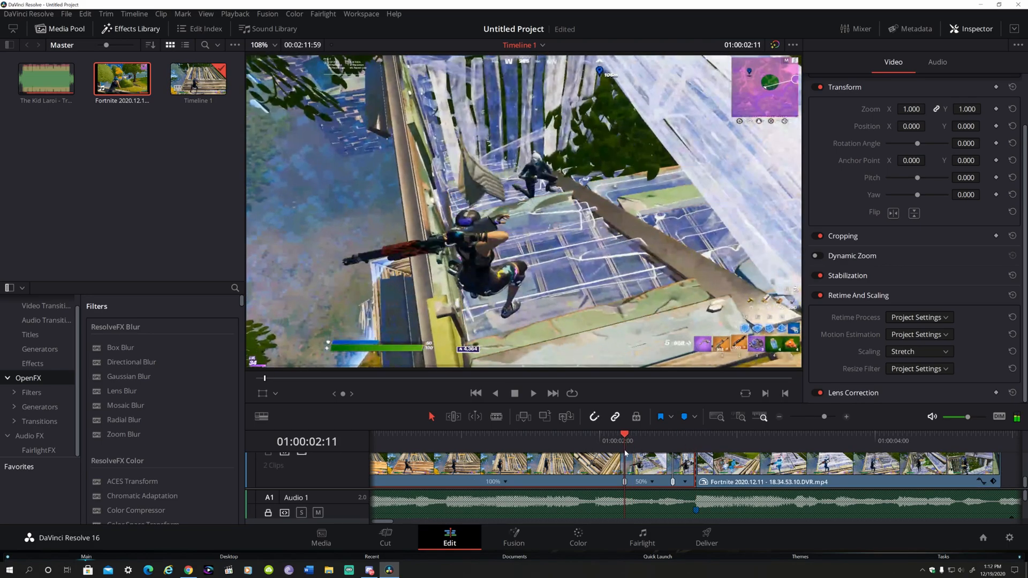
key(ctrl+backslash)
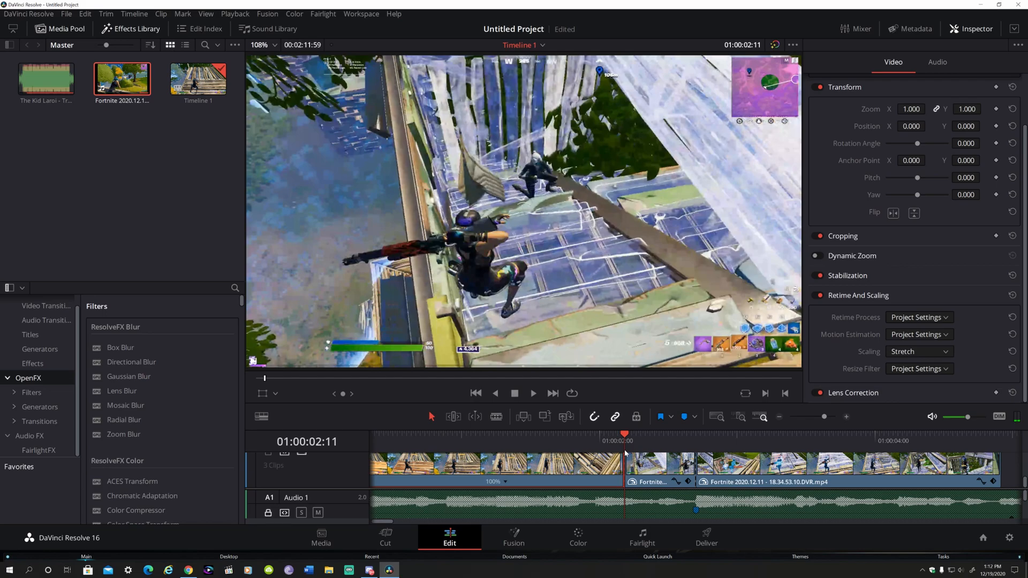
Step: Copy the middle segment onto Video 2, directly above the original, and disable the original on Video 1
click(650, 447)
click(650, 477)
scroll(653, 479, up, 2)
drag(661, 476, 661, 458)
scroll(658, 482, down, 2)
scroll(660, 478, up, 2)
scroll(659, 478, down, 2)
drag(824, 417, 826, 417)
click(374, 461)
click(757, 461)
scroll(757, 462, up, 2)
click(735, 476)
Step: Open the Video 2 segment in Fusion at 01:00:02:11 and attach a Rectangle mask to MediaIn1
drag(695, 436, 651, 441)
click(541, 533)
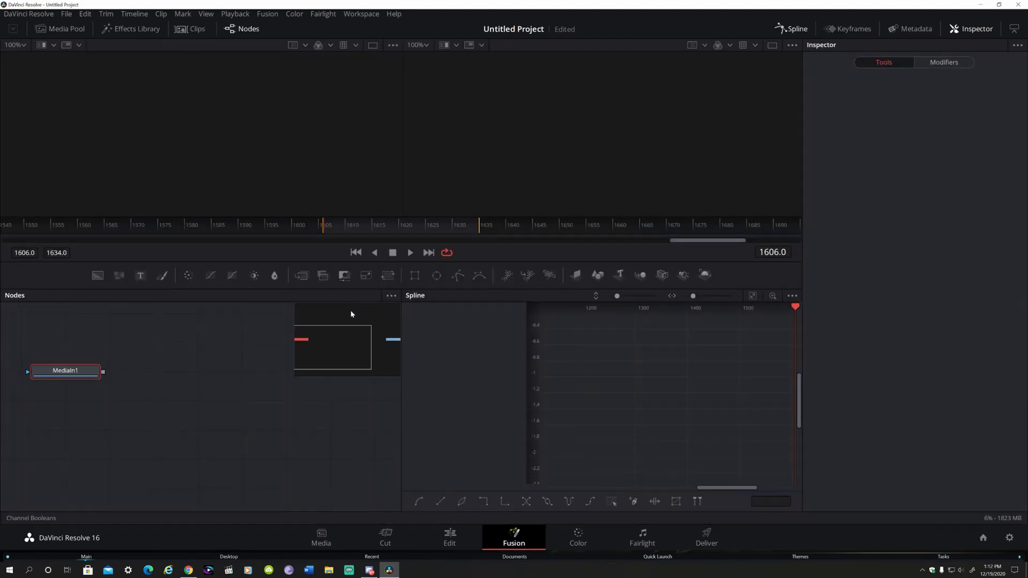
click(190, 416)
click(418, 277)
drag(178, 434, 128, 322)
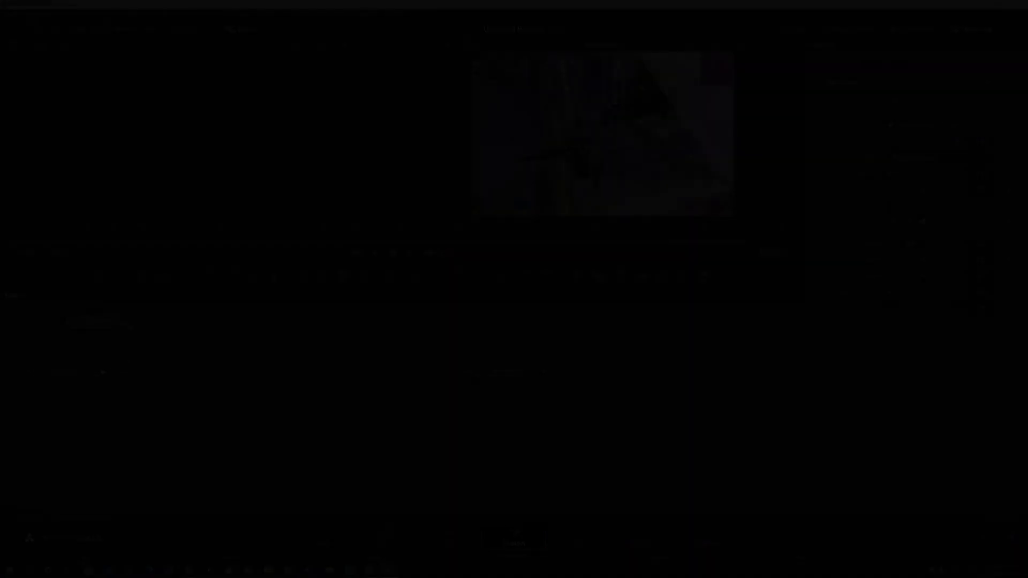
drag(128, 322, 86, 337)
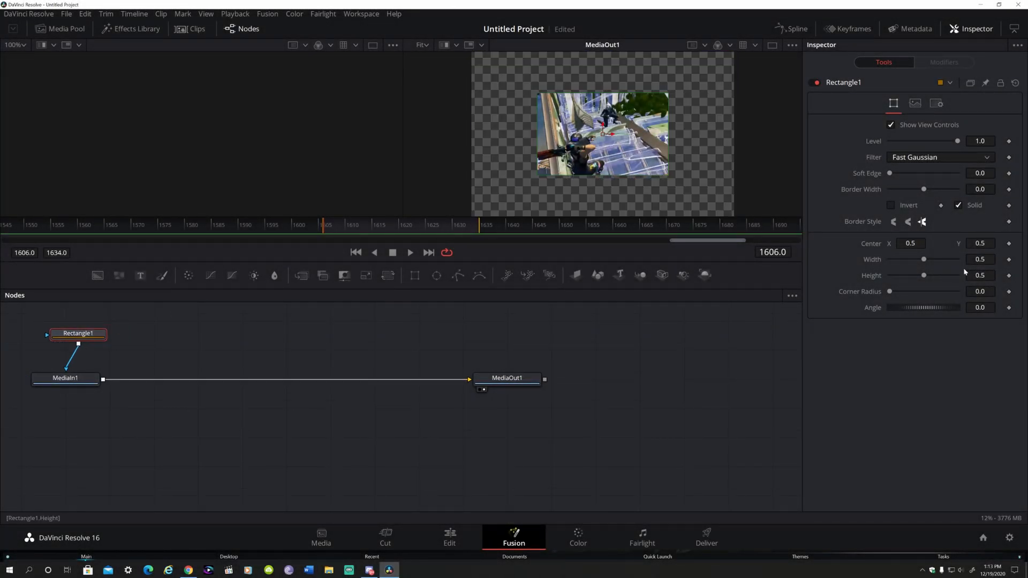
Step: Set the mask's Width to 1.0 and Angle to -93.9, and keyframe Height at 0.5 and Angle at frame 1606
drag(922, 259, 1012, 269)
drag(922, 308, 924, 279)
click(1010, 275)
click(1010, 308)
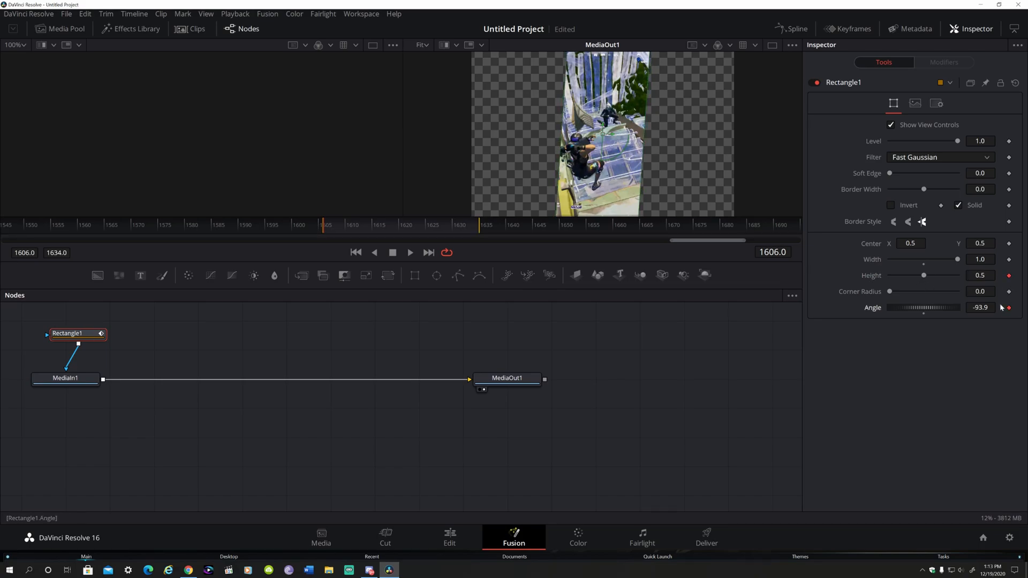
Step: Return to the Edit page, show the Video 2 clip's retime controls, and place the playhead on its speed point at 01:00:02:32
click(450, 537)
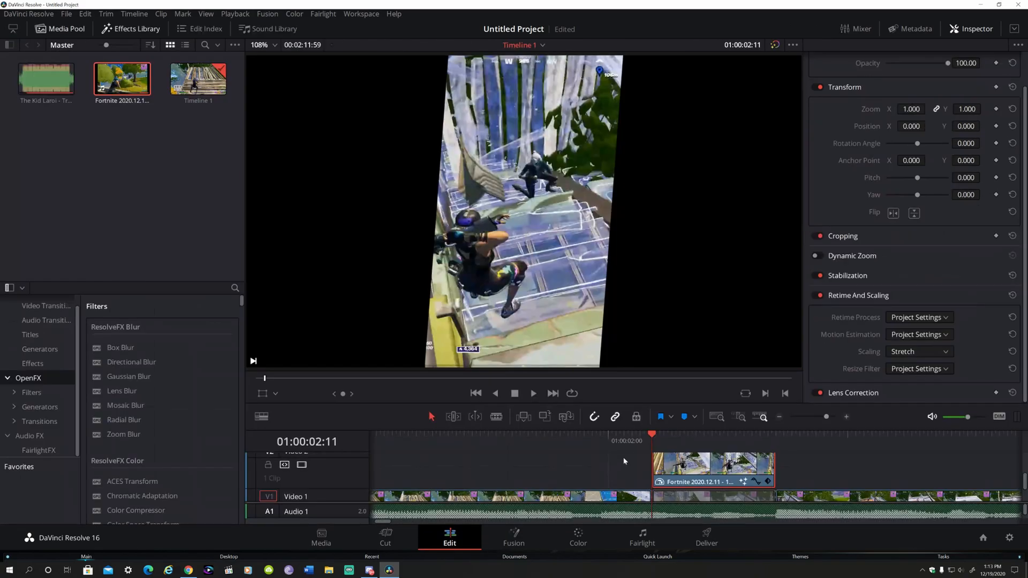
click(680, 440)
right_click(689, 464)
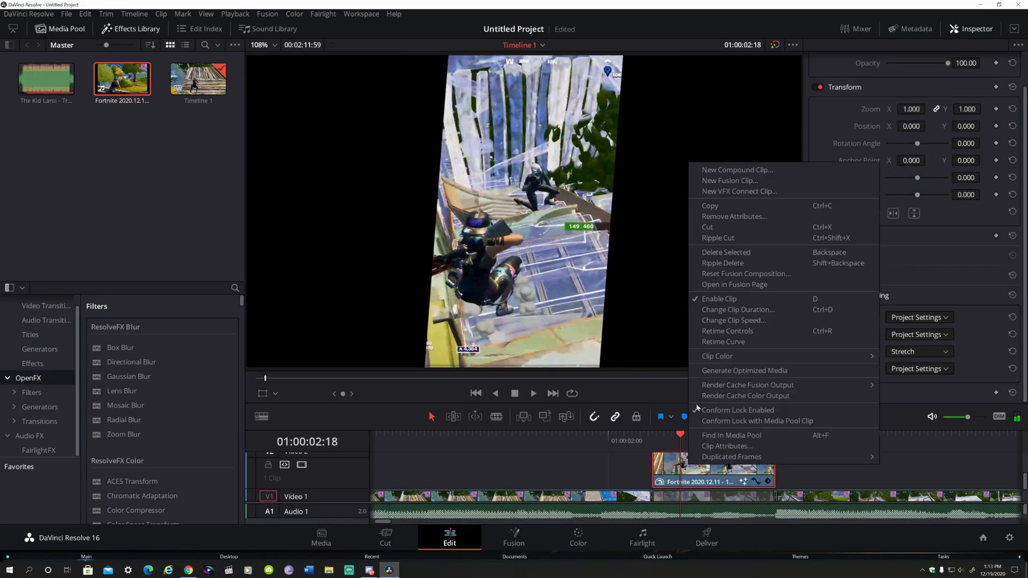
click(750, 331)
drag(701, 448, 736, 448)
scroll(805, 483, down, 2)
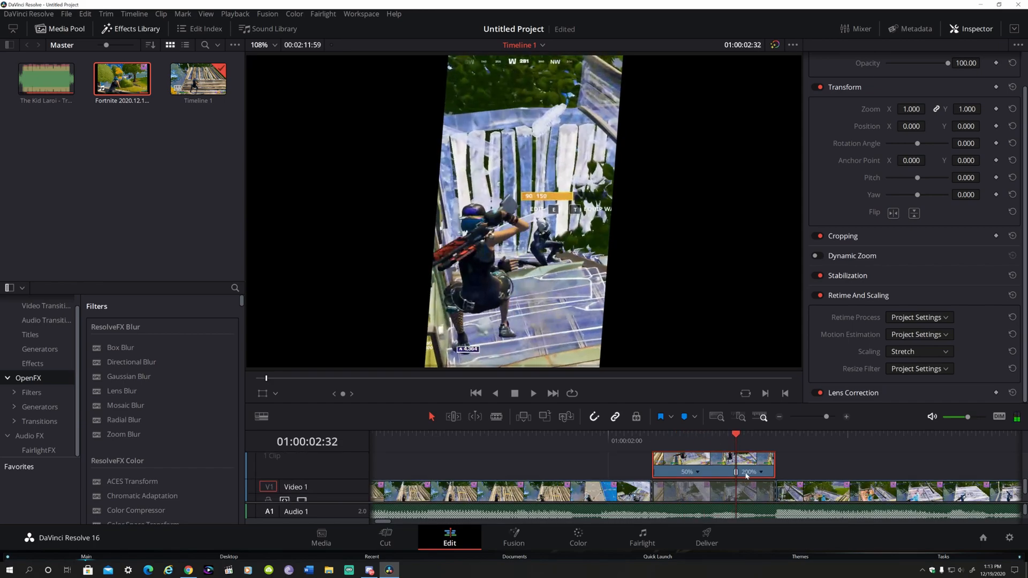
Step: In Fusion at frame 1616, keyframe the Rectangle mask's Height at 0.921 and Angle at -99.1
click(532, 538)
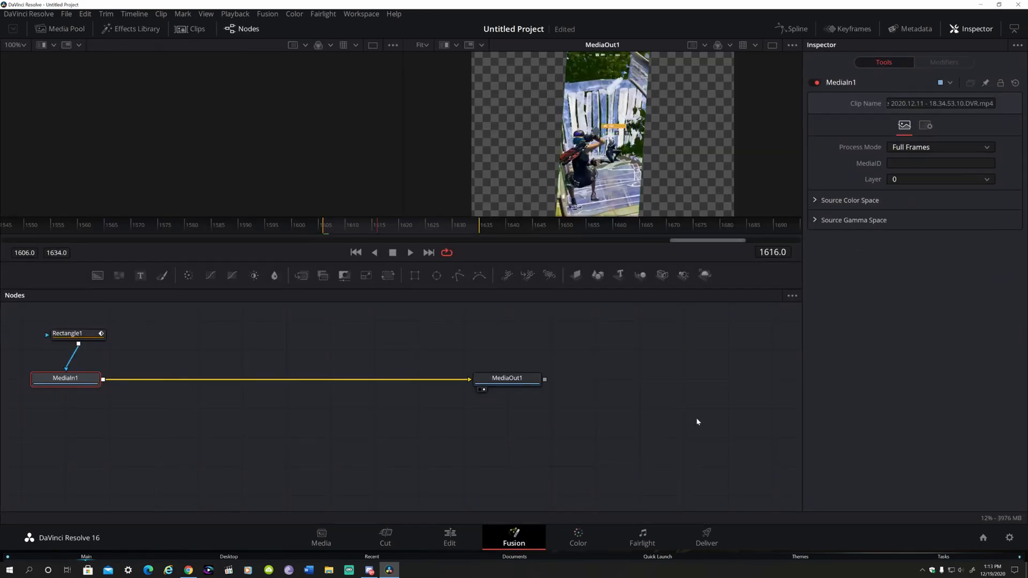
click(96, 338)
click(1009, 276)
click(1009, 308)
drag(942, 308, 956, 278)
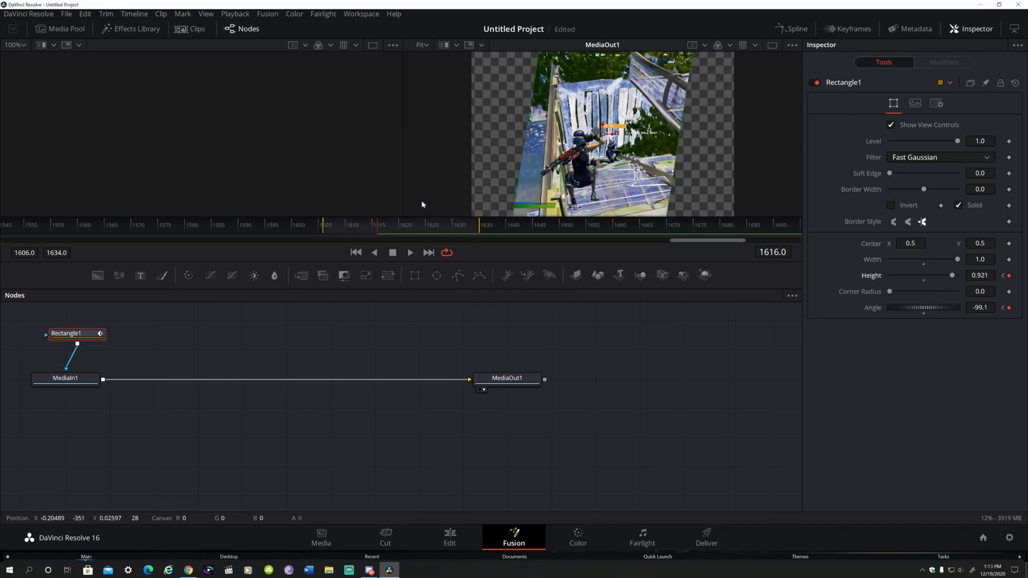
Step: Keyframe the mask's Angle and a Height of 0.961 at frame 1626, and move to frame 1635
click(435, 227)
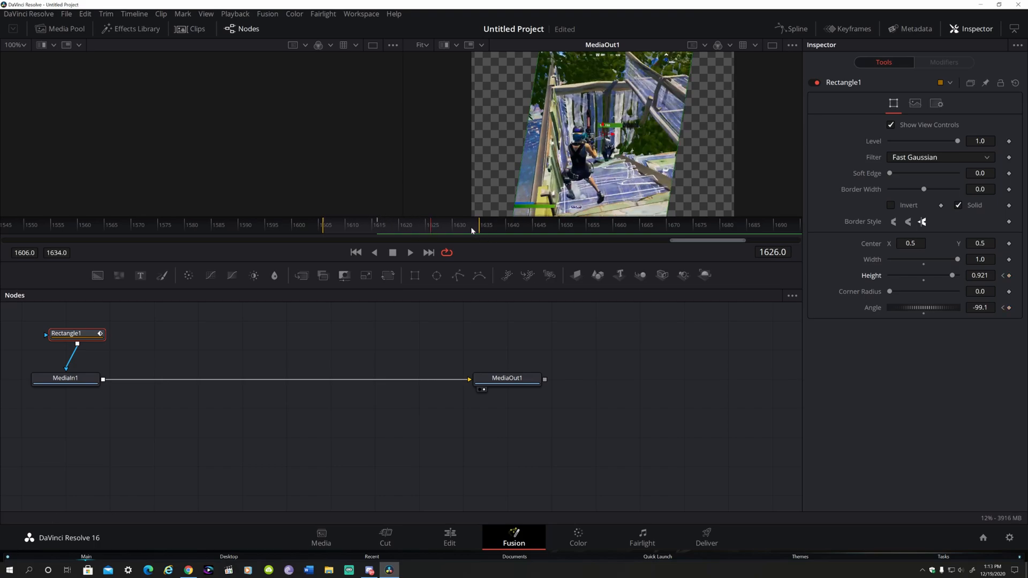
click(1008, 276)
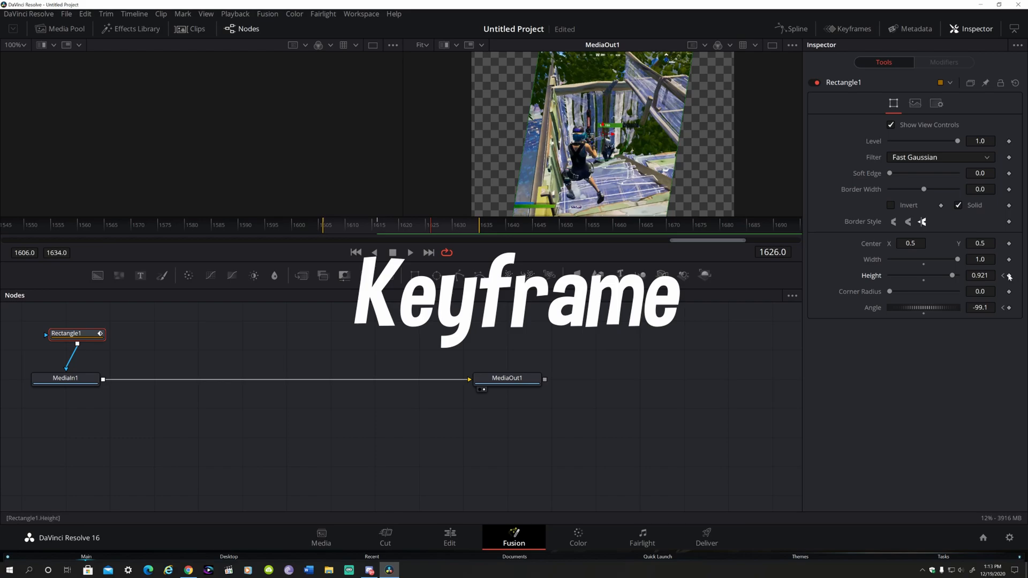
click(1006, 307)
drag(952, 275, 955, 275)
click(478, 225)
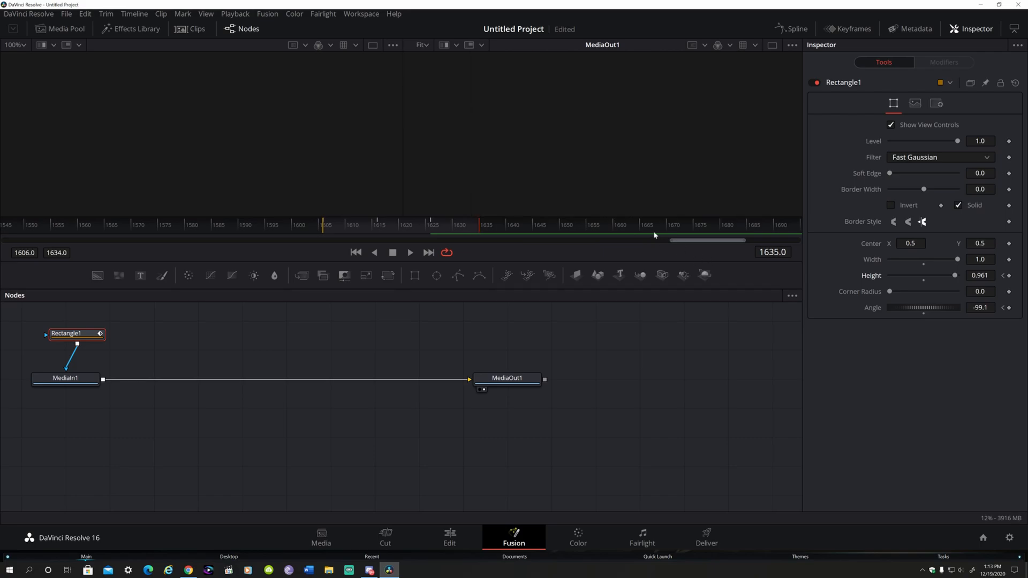
Step: Keyframe the Rectangle mask's Height at frame 1634 and enlarge it to about 1.37
click(1009, 276)
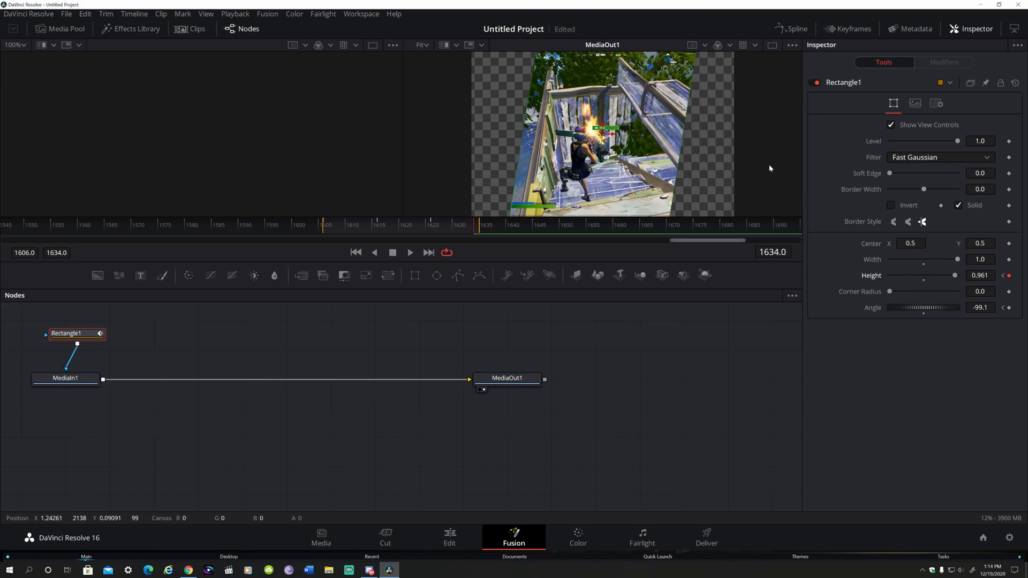
drag(684, 154, 739, 78)
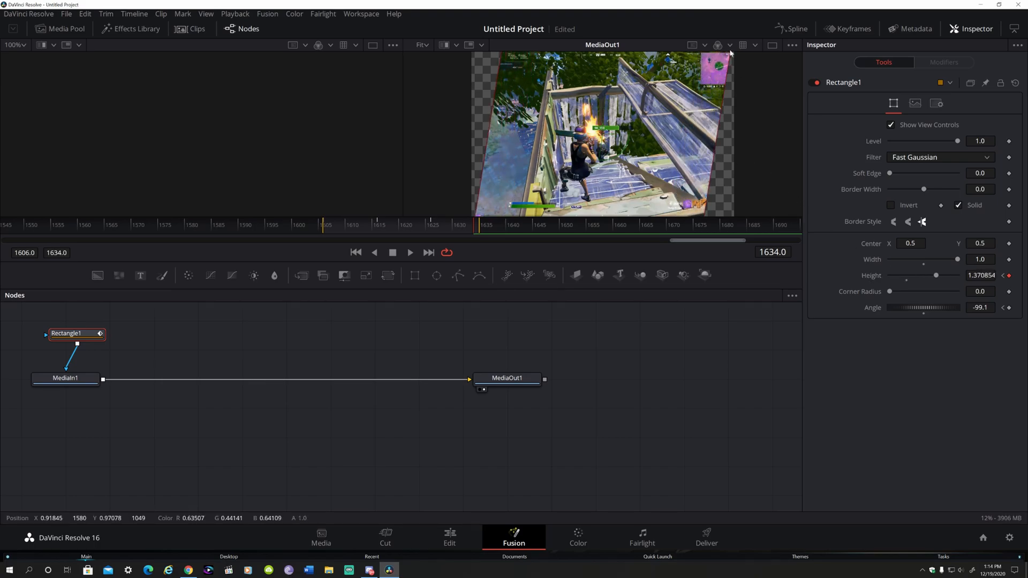
Step: Return to the Edit page and play back the mask transition from the start of the Video 2 clip
click(450, 538)
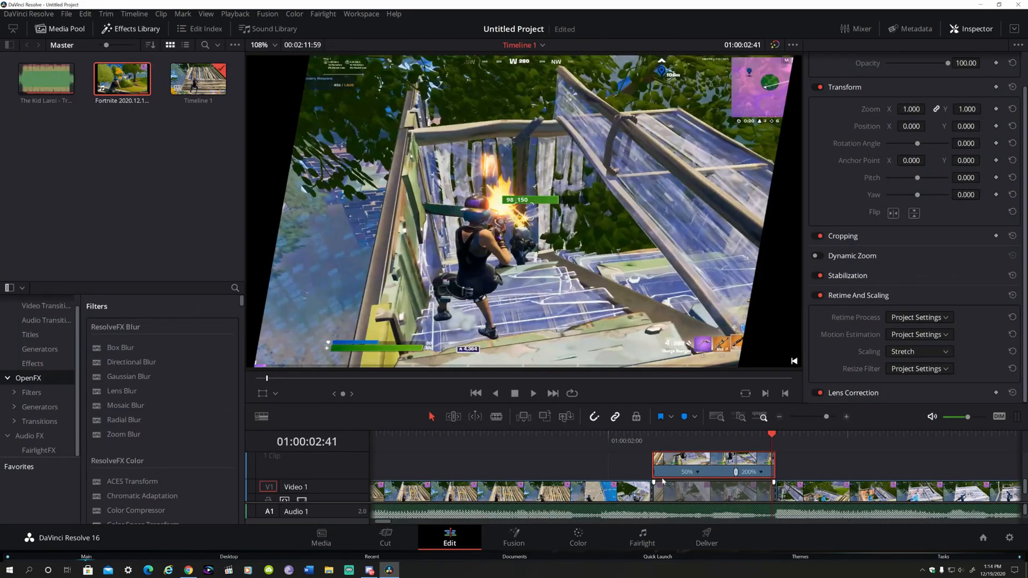
drag(765, 438, 658, 447)
key(space)
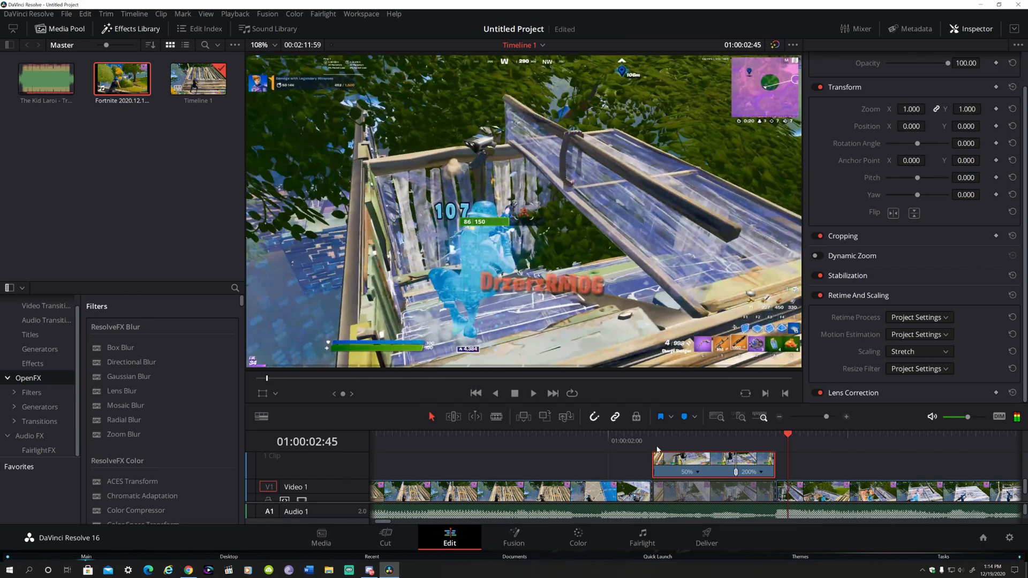
key(space)
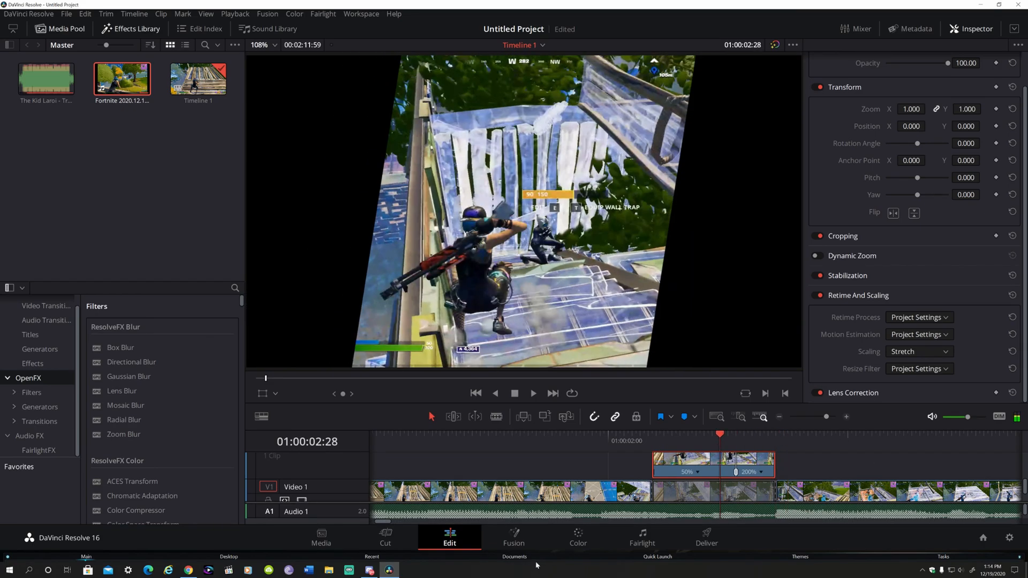
Step: Open the masked clip in Fusion and add an S_DropShadow node between MediaIn1 and MediaOut1
click(514, 538)
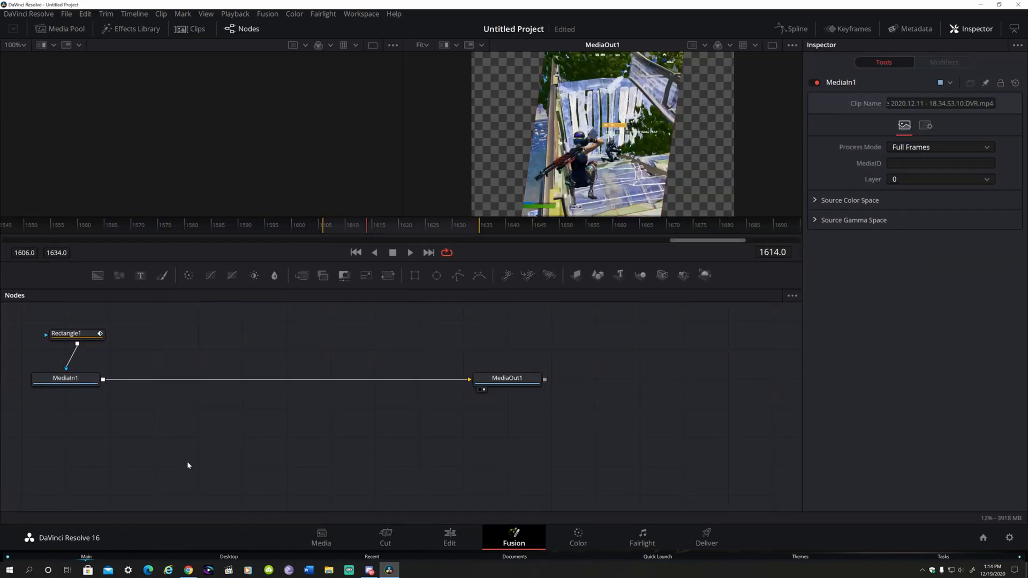
drag(91, 387, 89, 388)
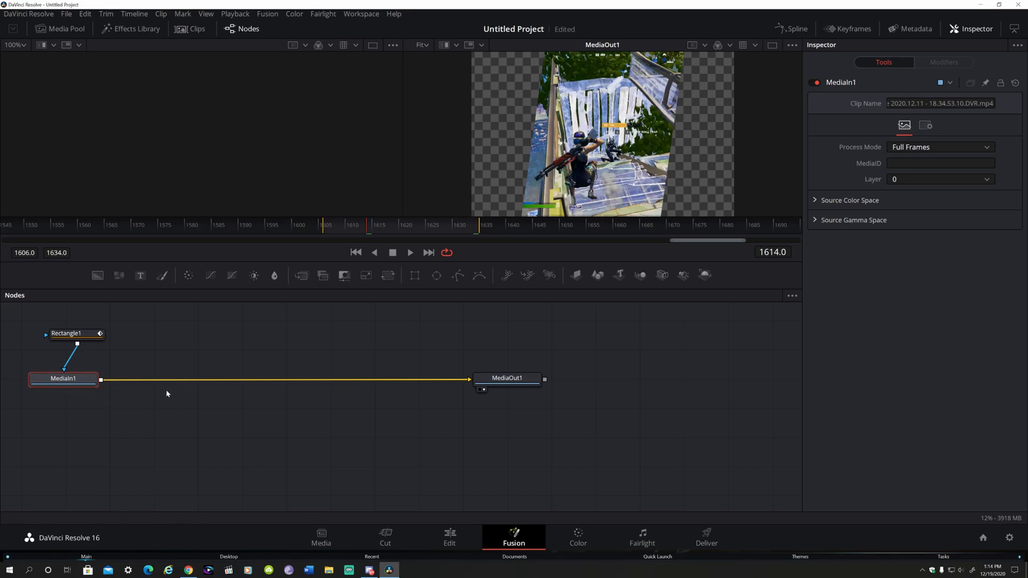
key(shift+space)
text(s_drop)
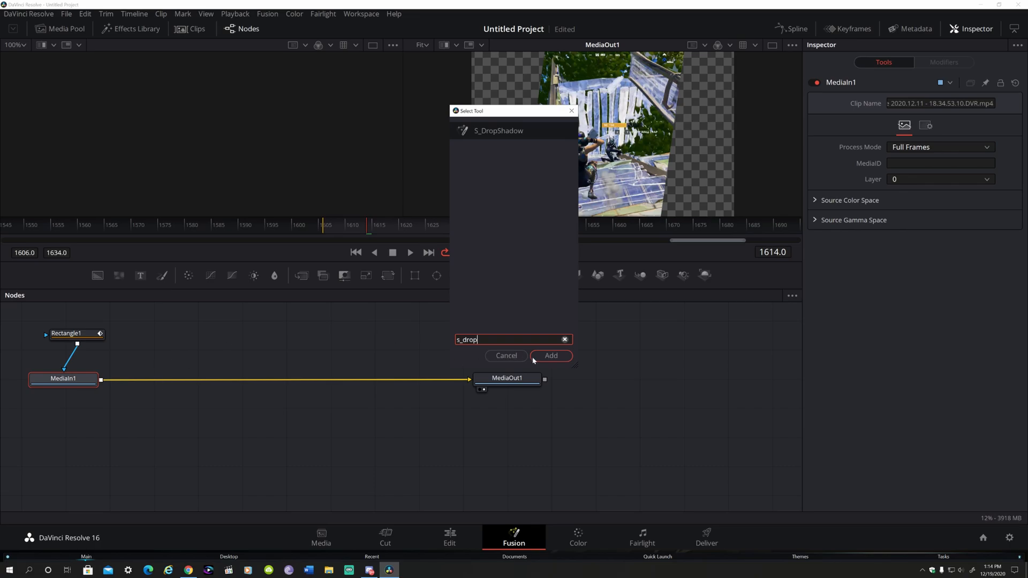
click(550, 356)
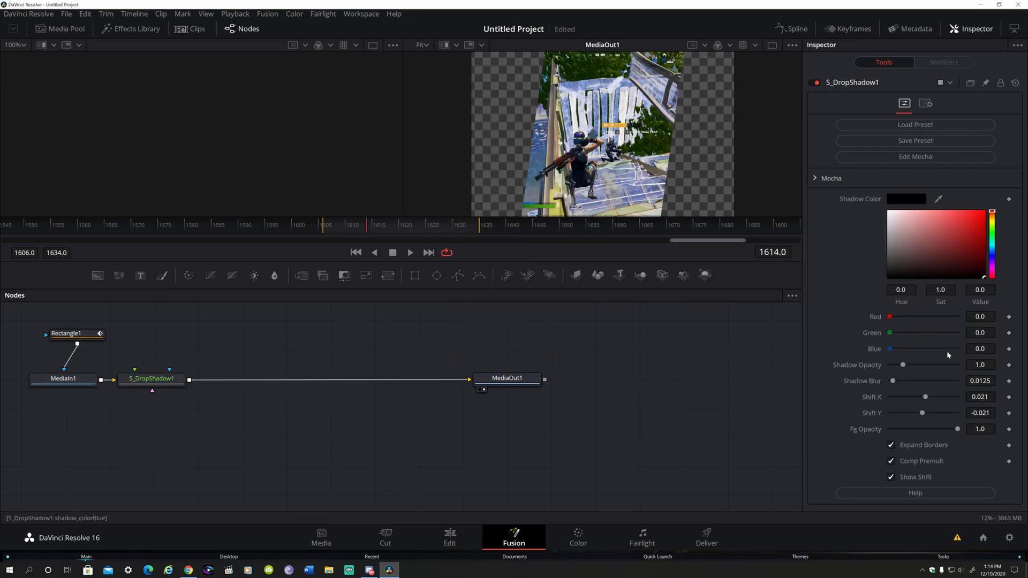
Step: Set the drop shadow's Shift X and Shift Y to 0, Shadow Opacity to 2.598 and Shadow Blur to 0.0728
click(967, 414)
double_click(979, 398)
text(0)
click(778, 391)
mouse_move(897, 385)
mouse_down()
mouse_move(911, 383)
mouse_move(908, 367)
mouse_move(924, 372)
mouse_move(914, 382)
mouse_up()
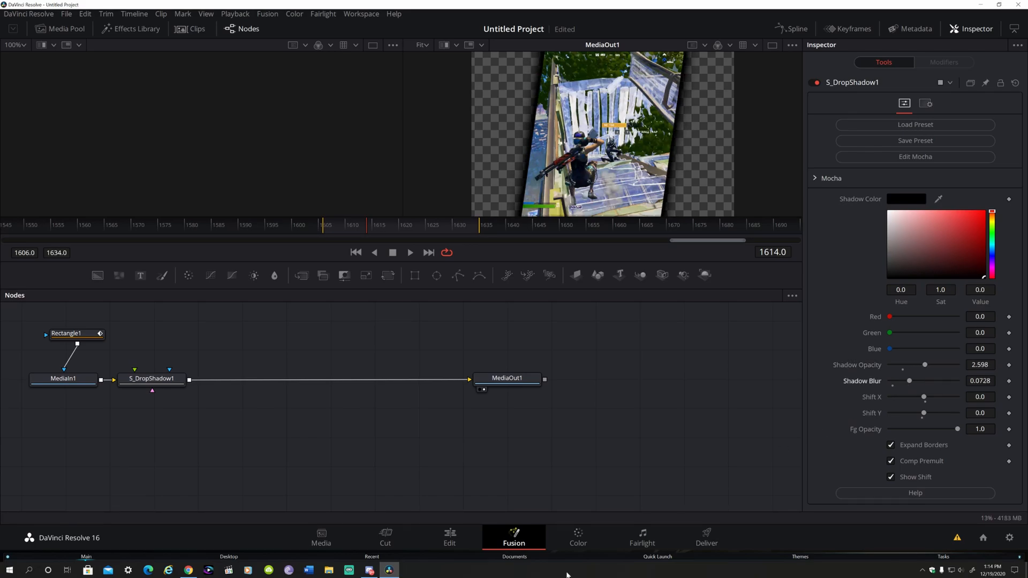
Step: Return to the Edit page and enable the disabled Video 1 clip beneath the masked clip
click(467, 548)
scroll(698, 489, down, 2)
click(698, 489)
key(d)
scroll(702, 486, up, 3)
scroll(702, 486, down, 1)
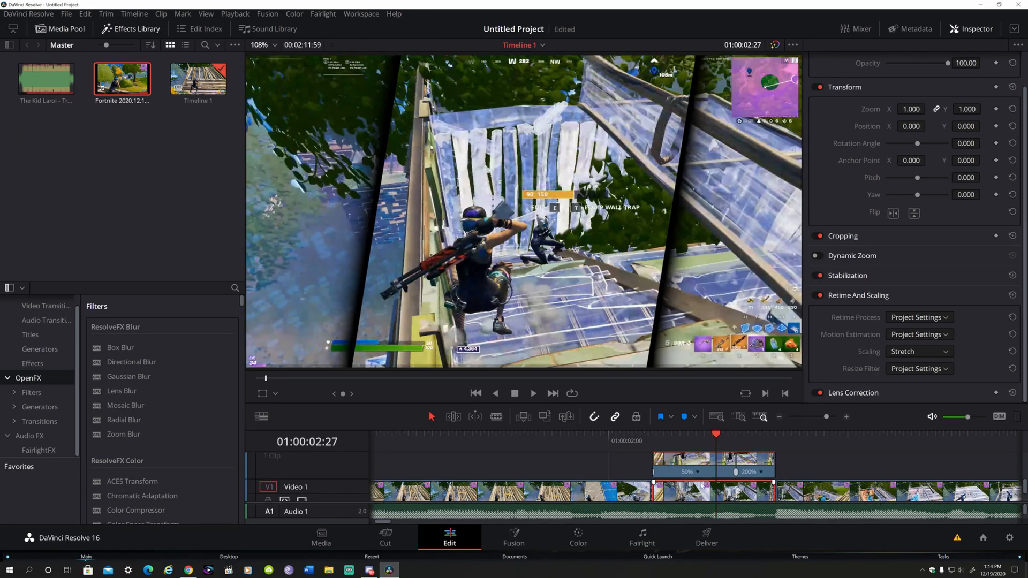
Step: Place the playhead at the start of the Video 1 clip beneath the masked clip and open it in Fusion
click(706, 473)
drag(712, 449, 659, 452)
scroll(658, 451, down, 2)
click(503, 530)
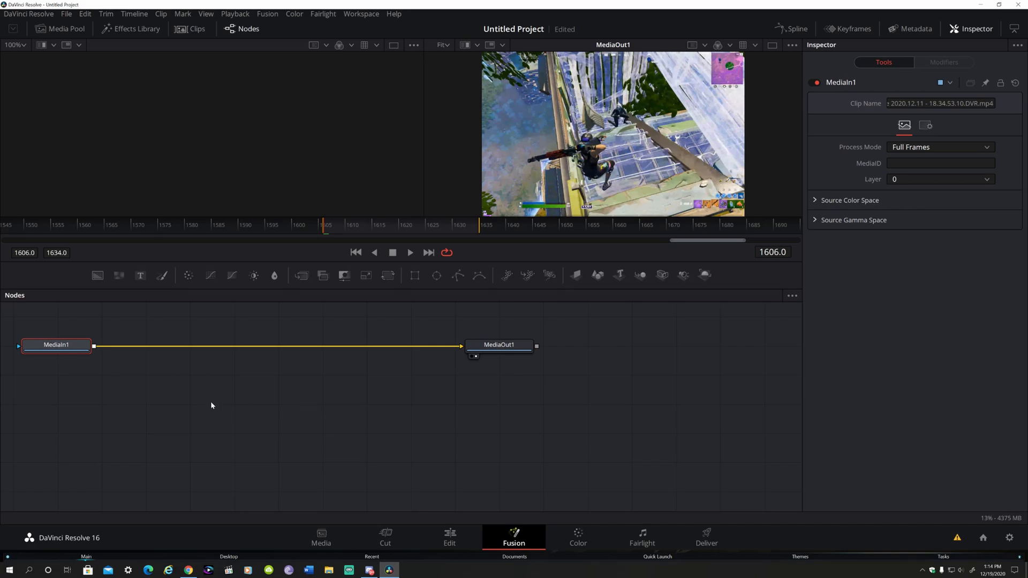
Step: Add a Blur node between MediaIn1 and MediaOut1
key(shift+space)
text(s_drop)
key(BackSpace)
key(BackSpace)
key(BackSpace)
key(BackSpace)
key(BackSpace)
key(BackSpace)
text(blur)
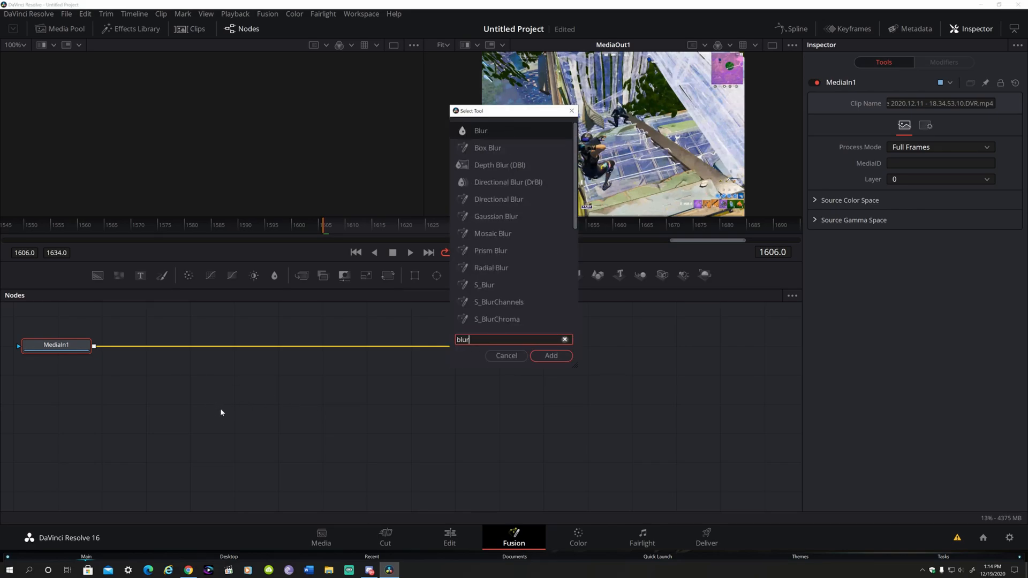
key(Return)
Step: Keyframe the Blur Size at 1.0 on frame 1606 and at 12.6 on frame 1620
click(1008, 172)
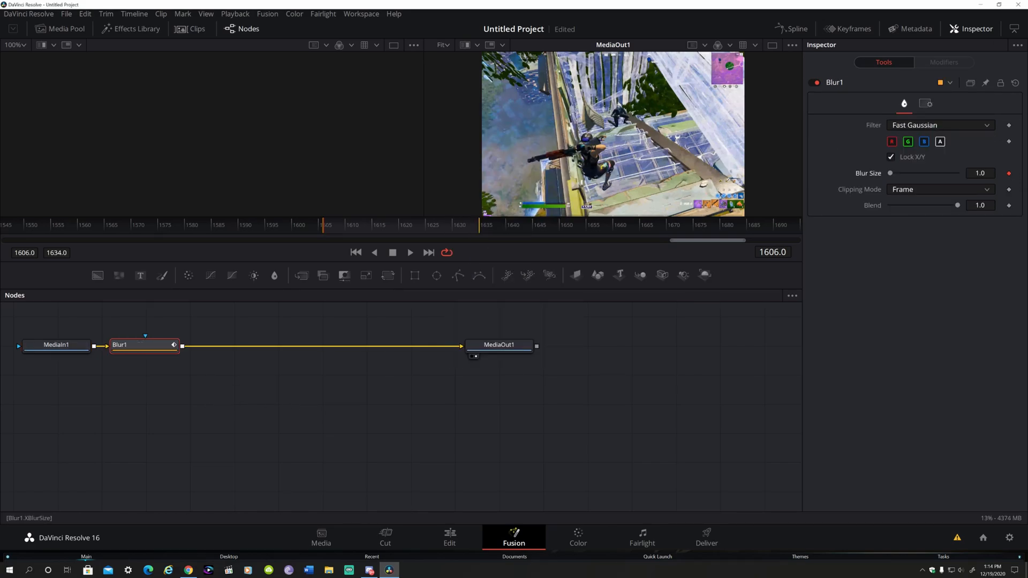
drag(891, 171, 898, 176)
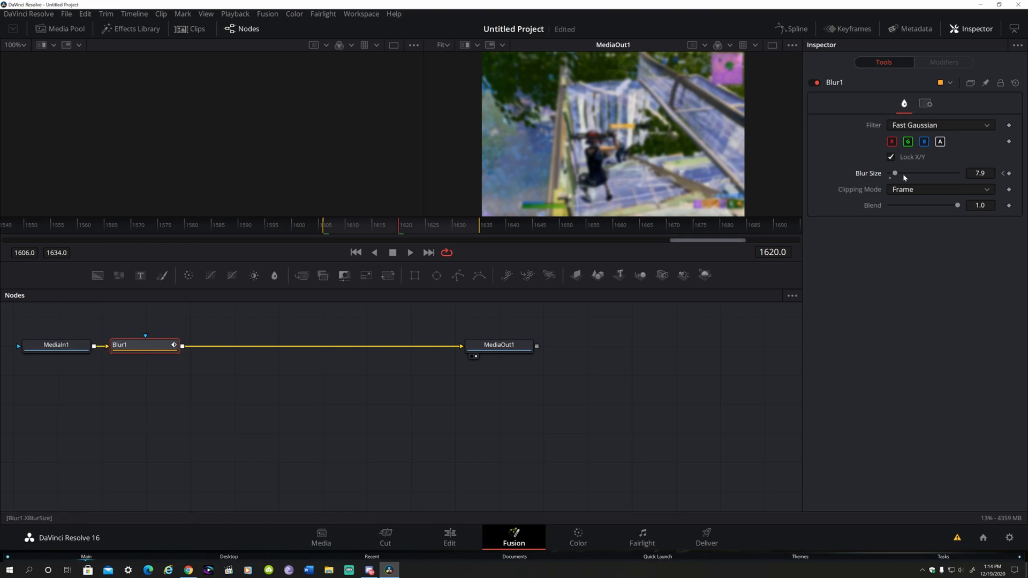
drag(899, 177, 905, 179)
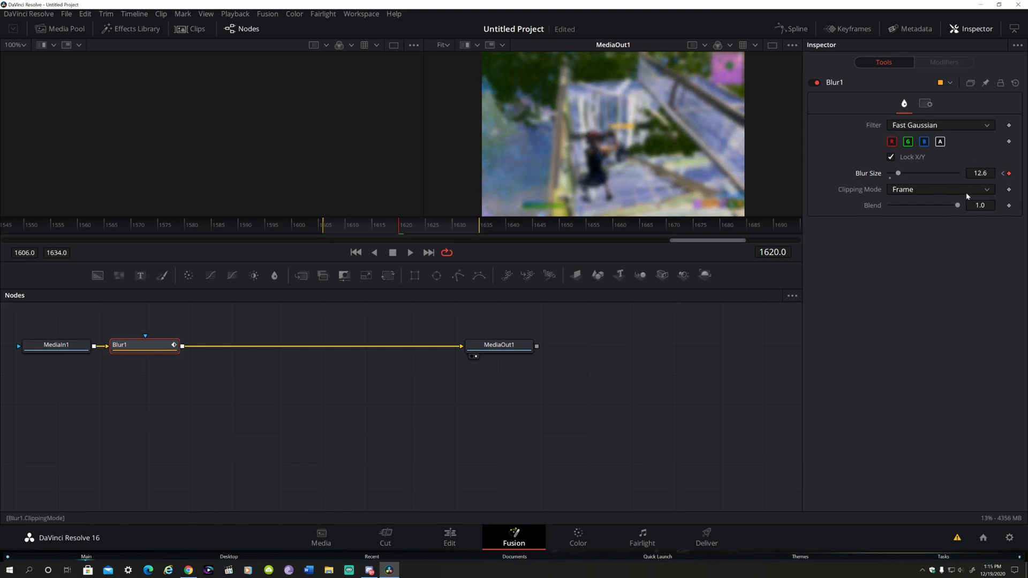
Step: On the Edit page, find the Camera Shake filter and apply it to the third clip on Video 1
click(450, 537)
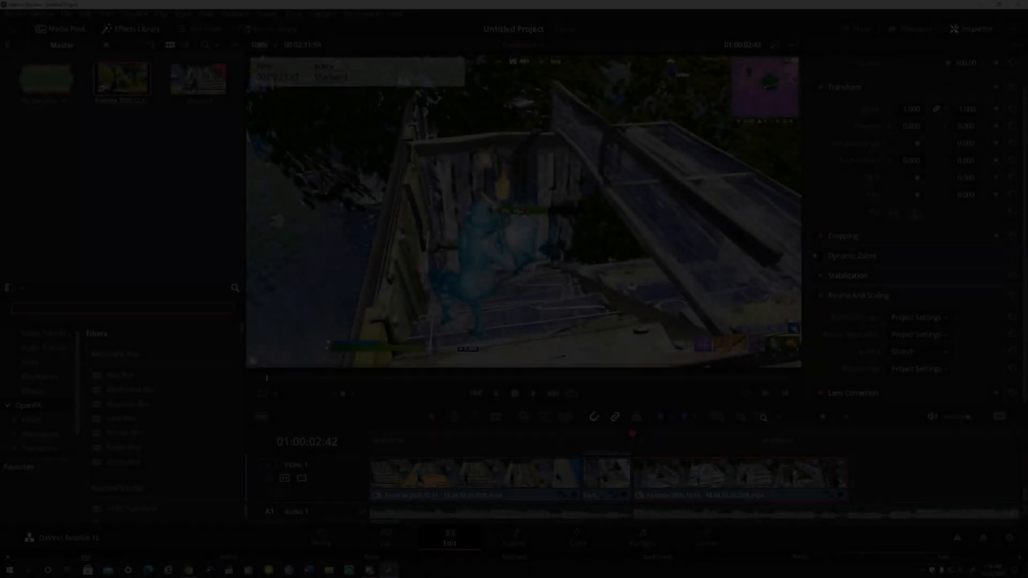
text(camera)
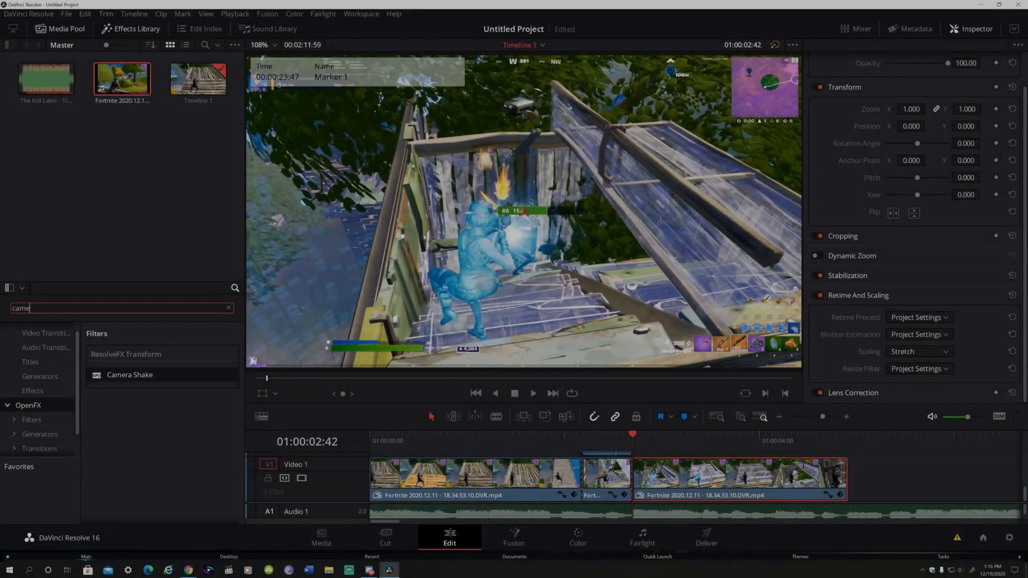
drag(117, 376, 697, 484)
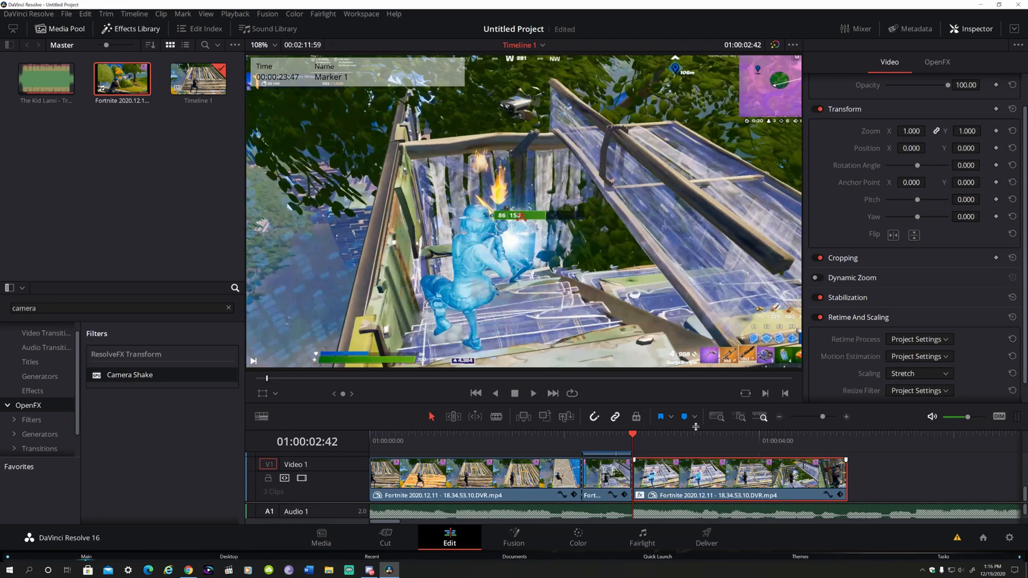
Step: Set the Camera Shake's Pan and Tilt Amplitude to 0, Rotation Amplitude to 0.8 and PTR Speed to 0.2
click(944, 66)
drag(891, 186, 878, 205)
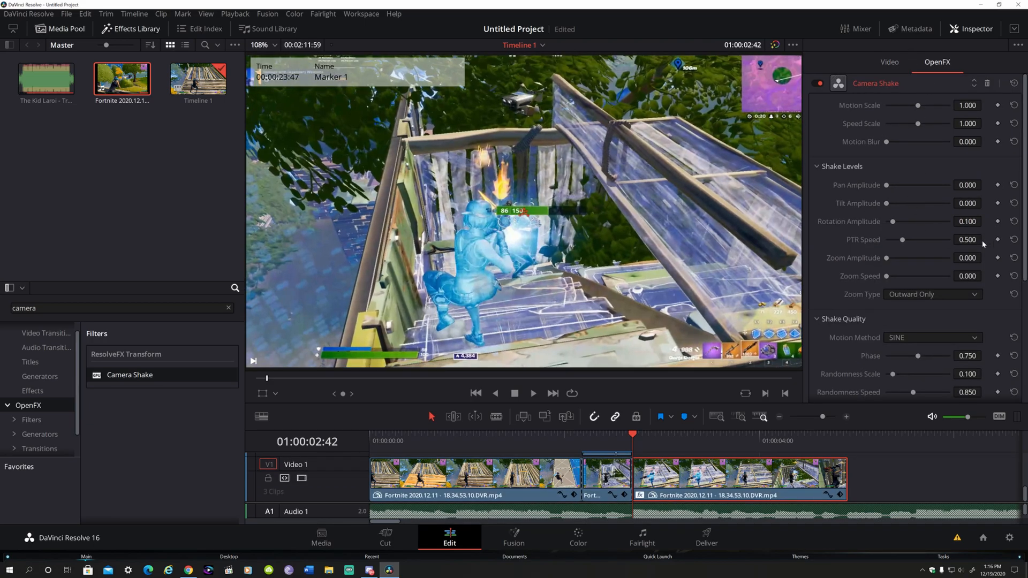
click(972, 223)
text(0)
click(973, 240)
text(0)
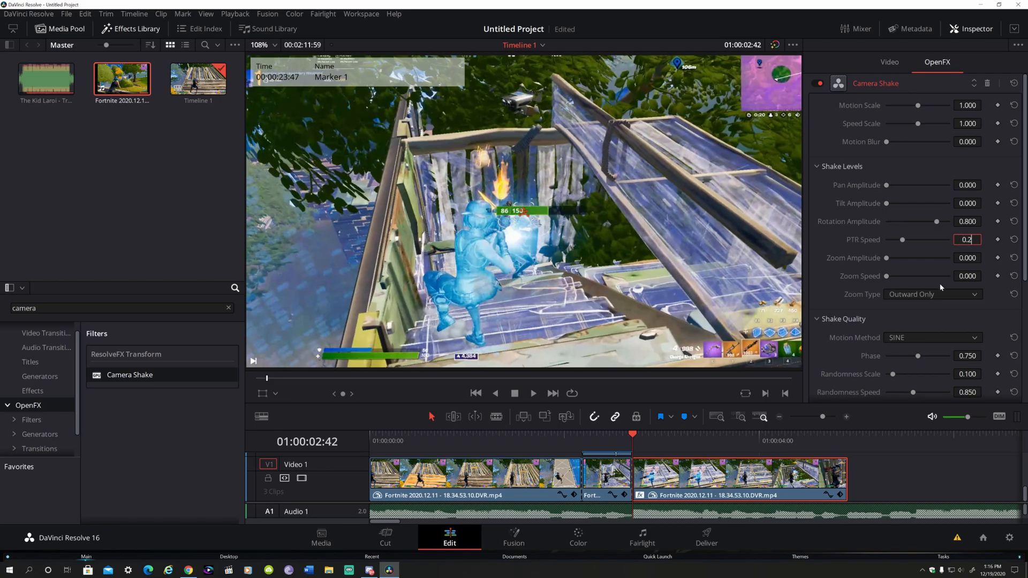
key(Return)
Step: Set the Camera Shake's Border Type to Reflect and Zoom to Crop to 0
scroll(940, 287, down, 6)
click(910, 319)
click(909, 355)
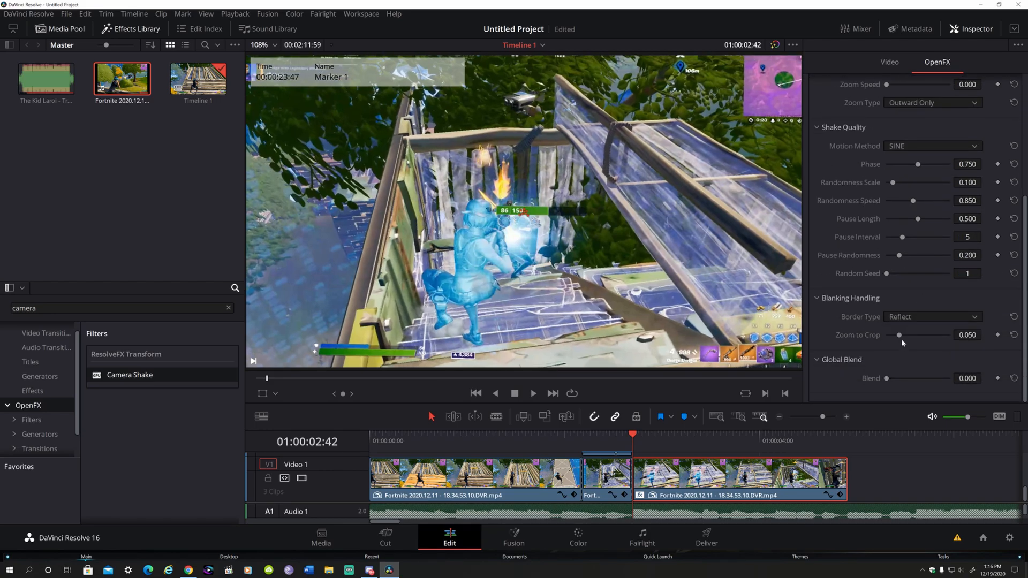
drag(901, 336, 884, 336)
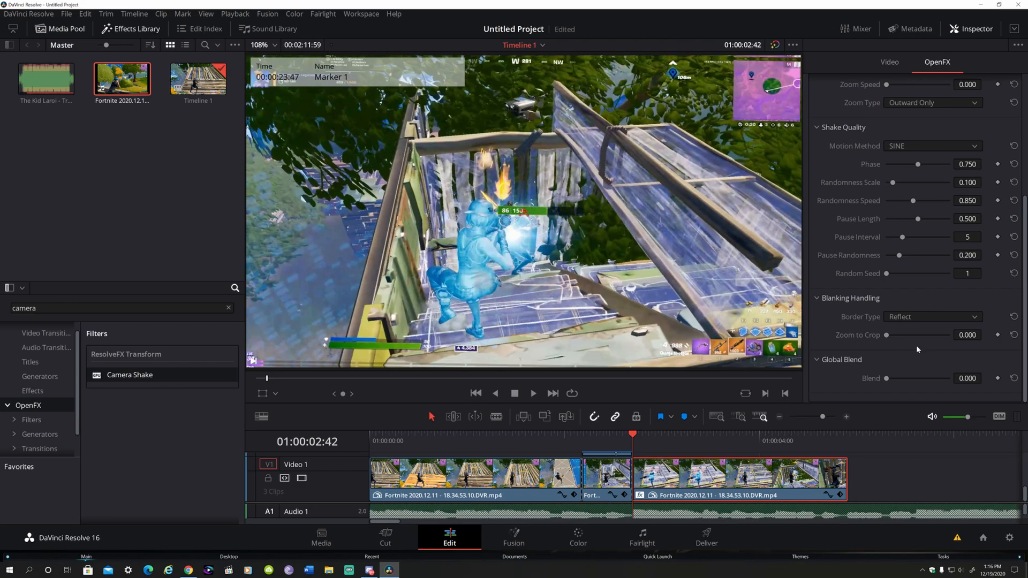
Step: Keyframe the shake's Rotation Amplitude at 0.8 on 01:00:02:42 and at 0 on 01:00:04:55
scroll(923, 345, up, 5)
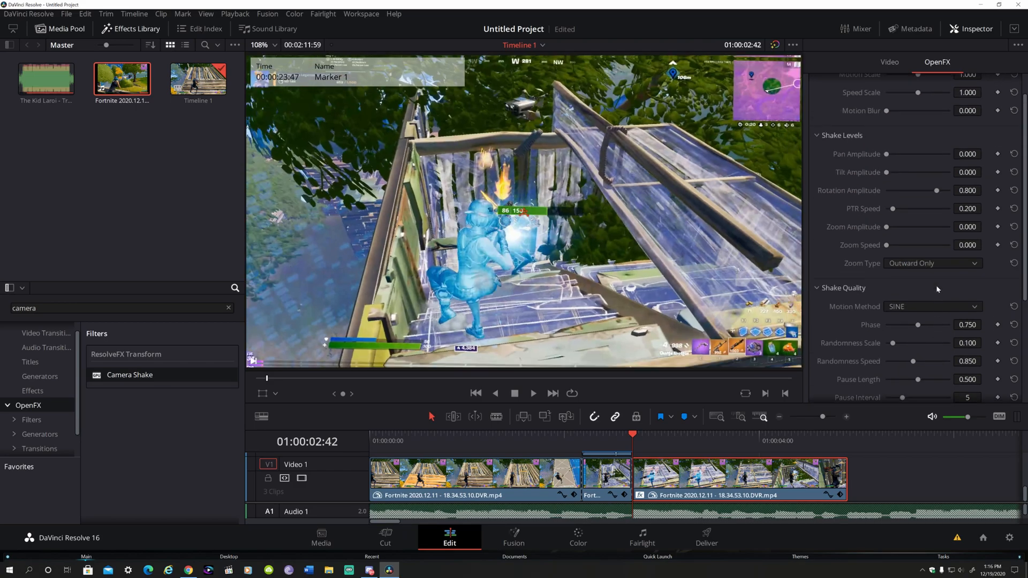
click(997, 191)
drag(632, 438, 848, 438)
drag(938, 194, 635, 183)
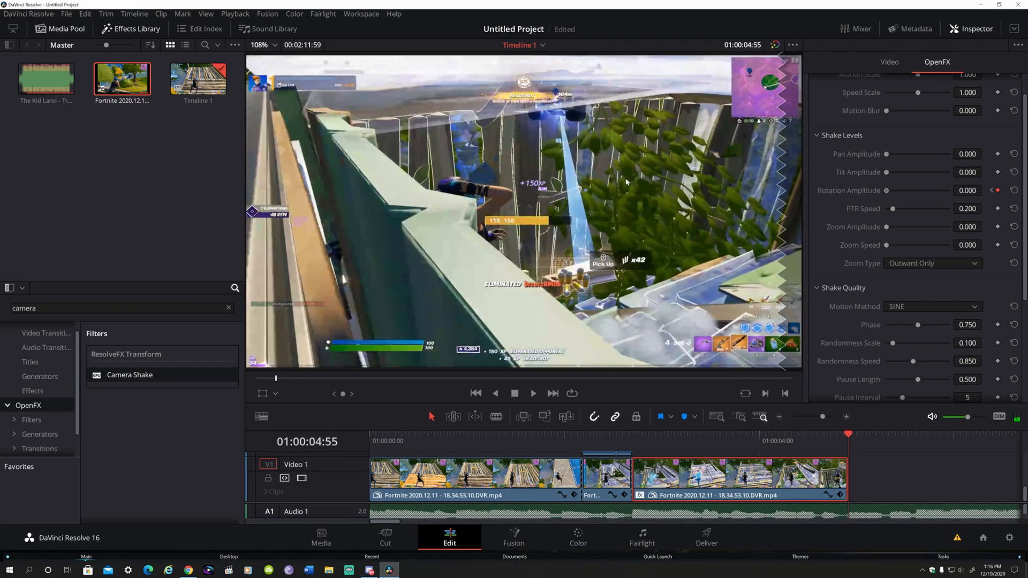
Step: Cut the music at 01:00:04:55, delete the part beyond the last video clip, and return the playhead to the timeline start
click(823, 417)
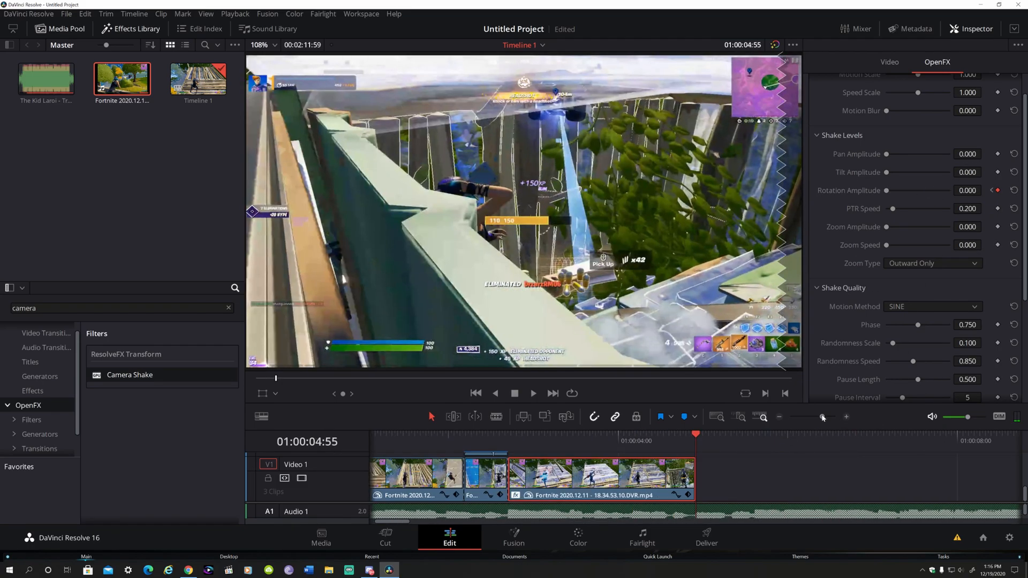
scroll(266, 513, down, 2)
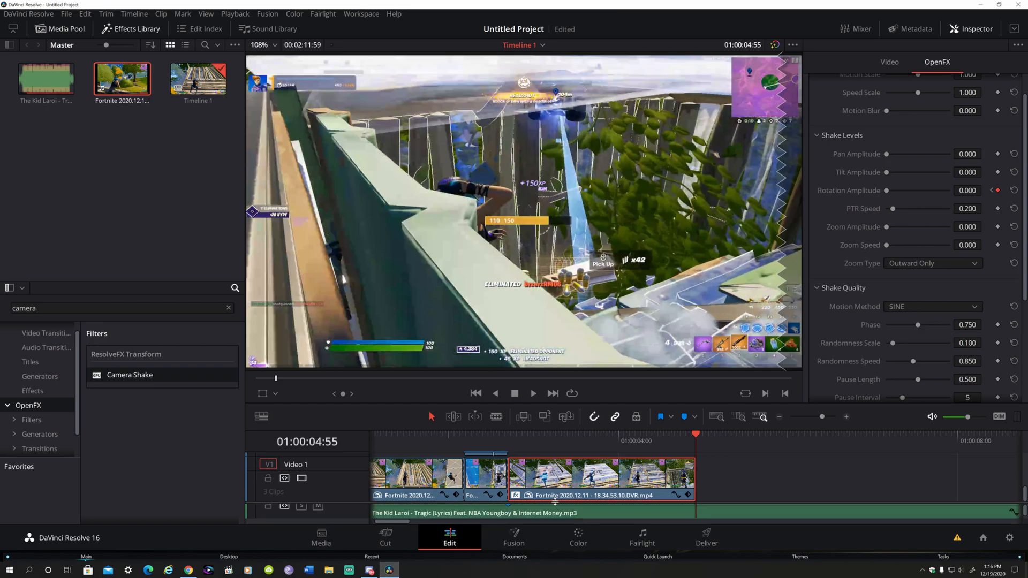
drag(720, 495, 718, 486)
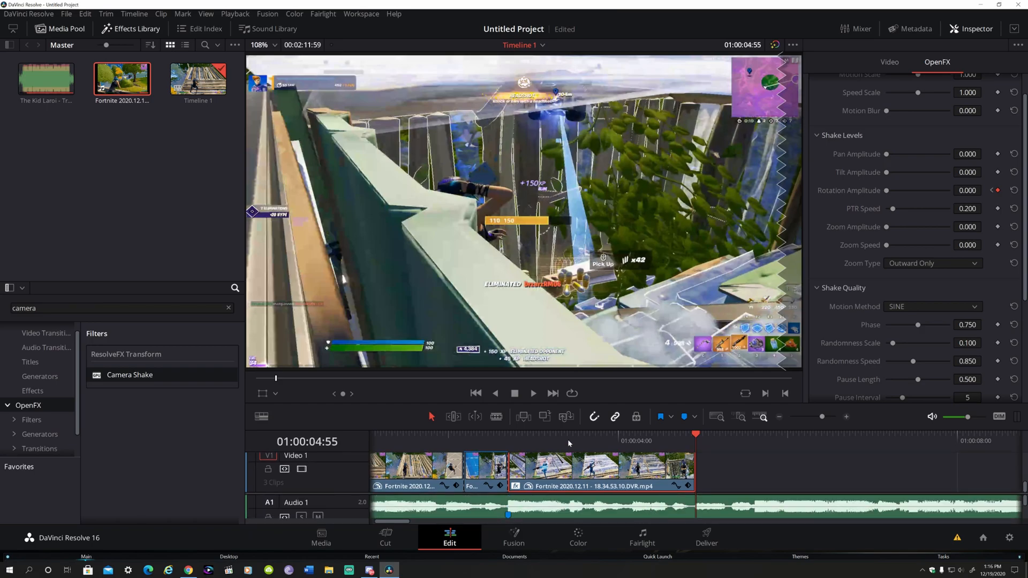
click(501, 418)
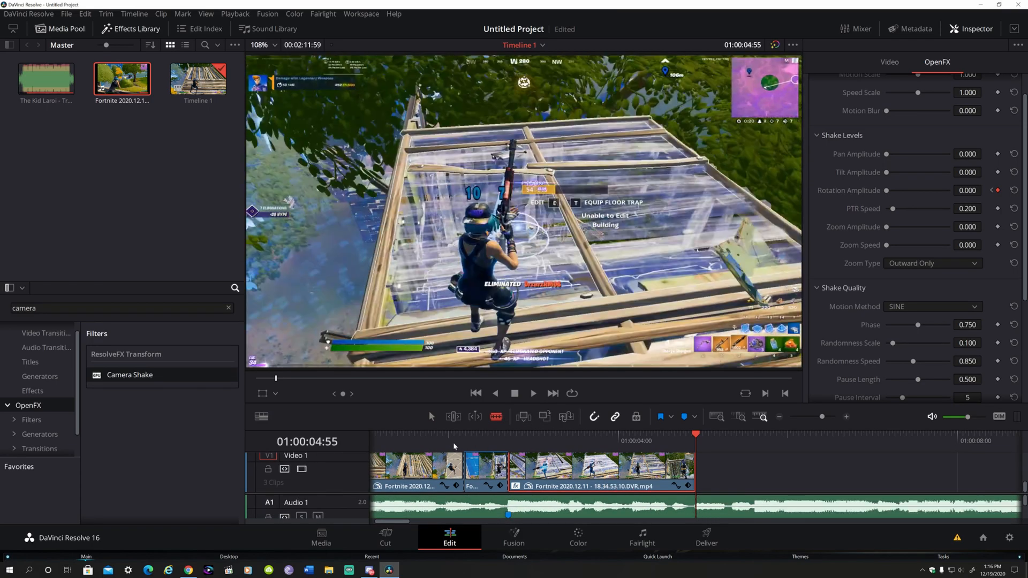
click(433, 418)
click(750, 509)
key(Delete)
drag(655, 438, 352, 438)
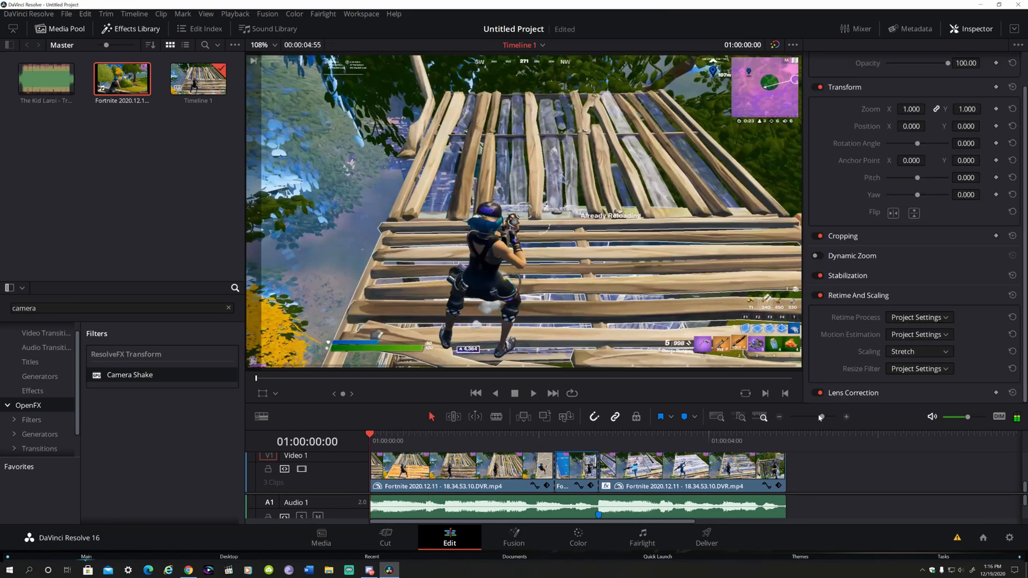
drag(821, 417, 819, 417)
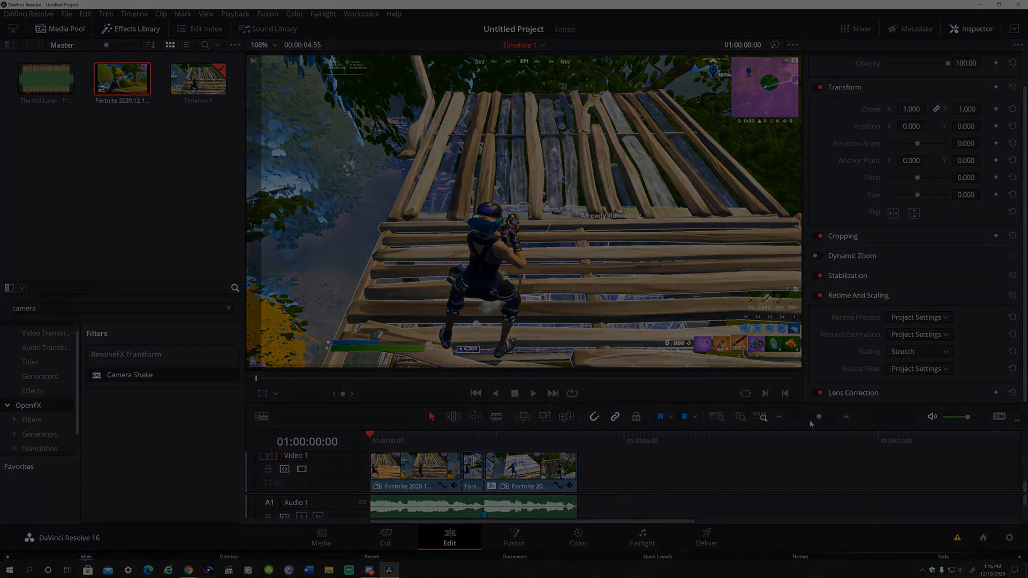